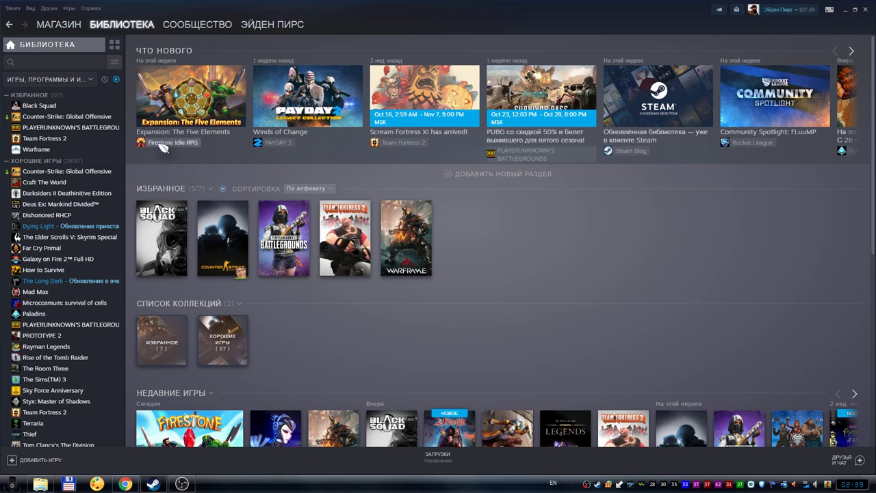
Turn off the ready-to-play filter and limit the library list to games, excluding programs and tools.
{"action": "left_click", "coordinate": [116, 79]}
{"action": "left_click", "coordinate": [92, 81]}
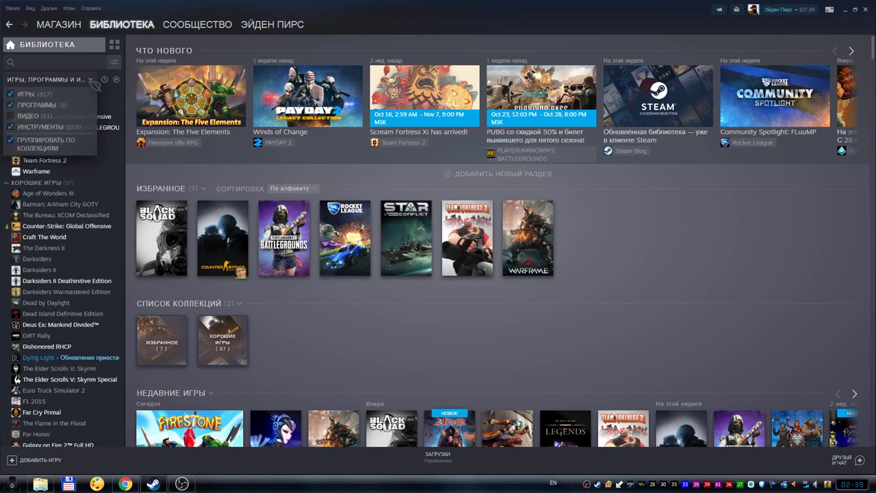
{"action": "left_click", "coordinate": [20, 127]}
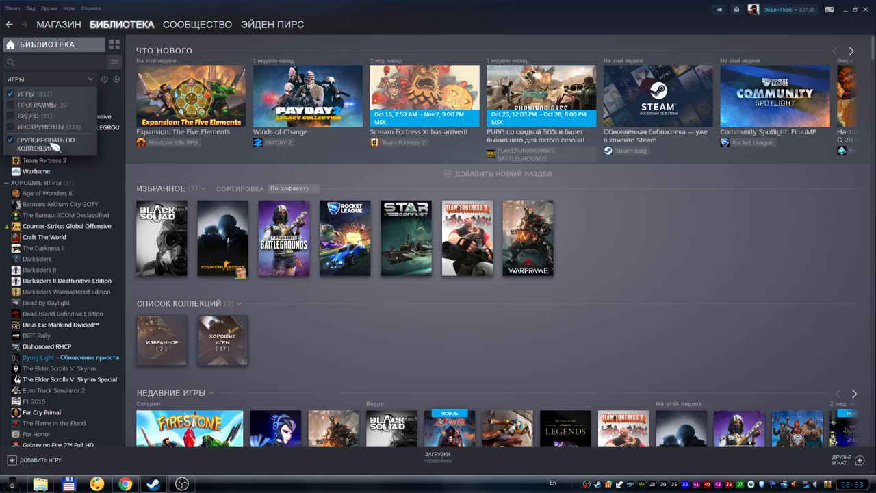
Browse the full alphabetical list of owned games, including the uncategorised ones, and return to its beginning.
{"action": "scroll", "coordinate": [97, 179], "scroll_direction": "down", "scroll_amount": 12}
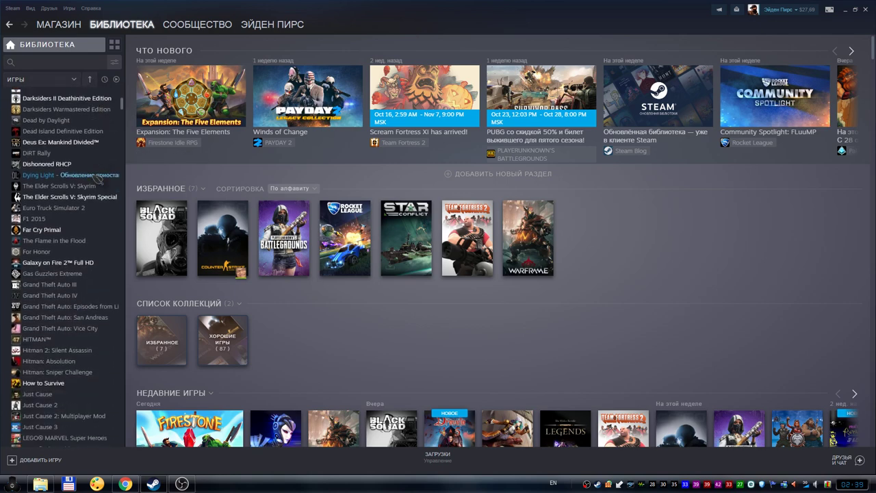
{"action": "scroll", "coordinate": [98, 179], "scroll_direction": "down", "scroll_amount": 15}
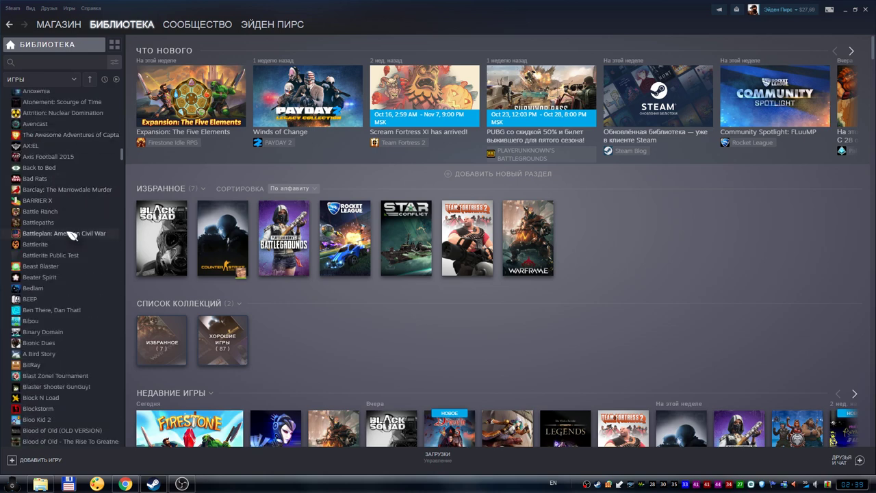
{"action": "scroll", "coordinate": [71, 167], "scroll_direction": "down", "scroll_amount": 2}
{"action": "scroll", "coordinate": [71, 176], "scroll_direction": "down", "scroll_amount": 15}
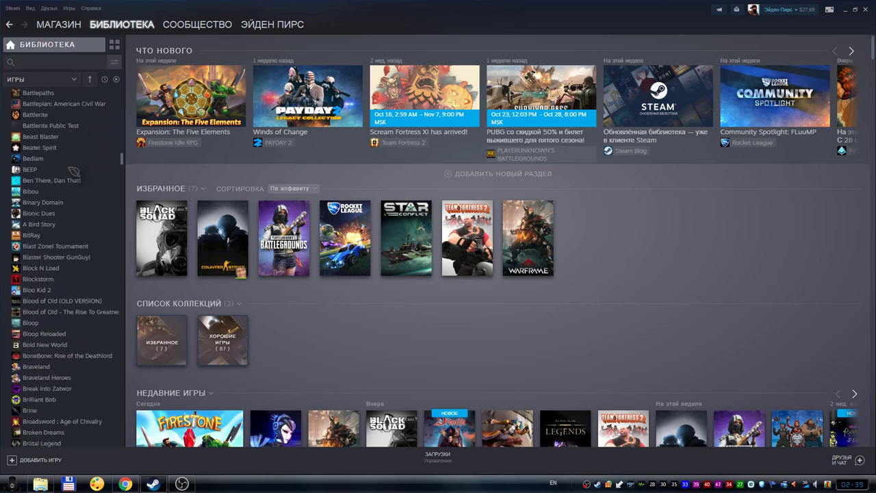
{"action": "scroll", "coordinate": [67, 186], "scroll_direction": "down", "scroll_amount": 15}
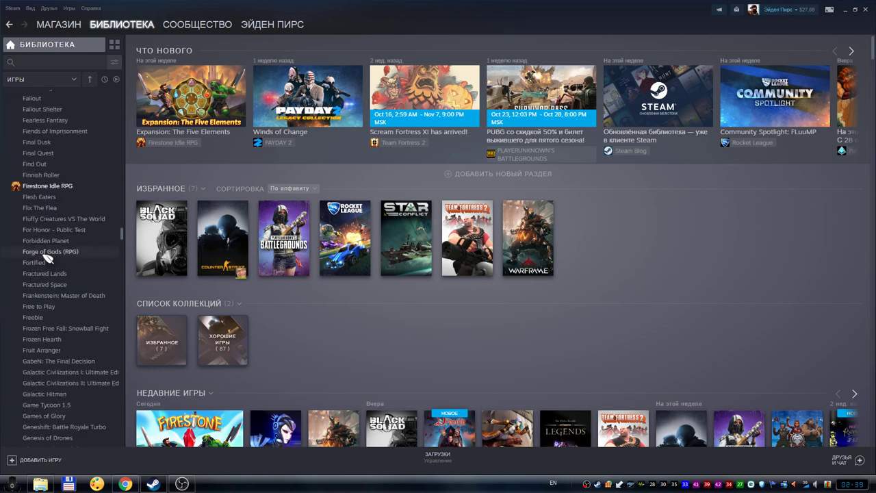
{"action": "scroll", "coordinate": [63, 266], "scroll_direction": "down", "scroll_amount": 10}
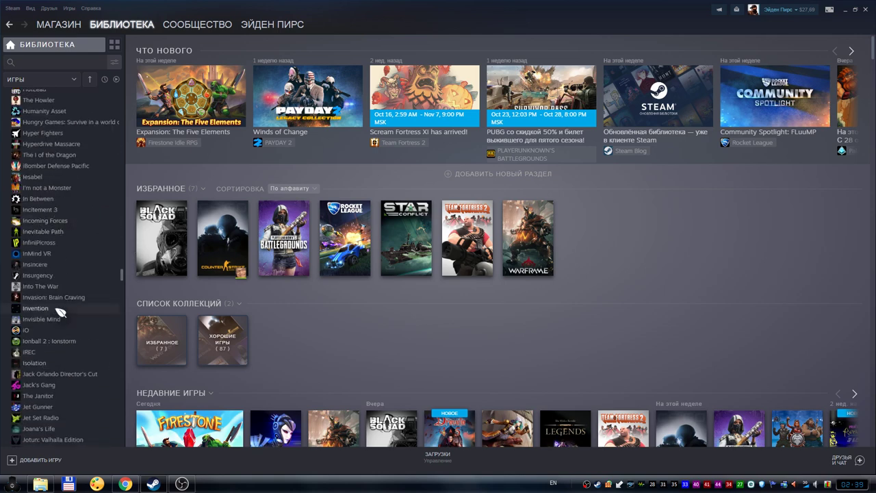
{"action": "scroll", "coordinate": [65, 298], "scroll_direction": "up", "scroll_amount": 12}
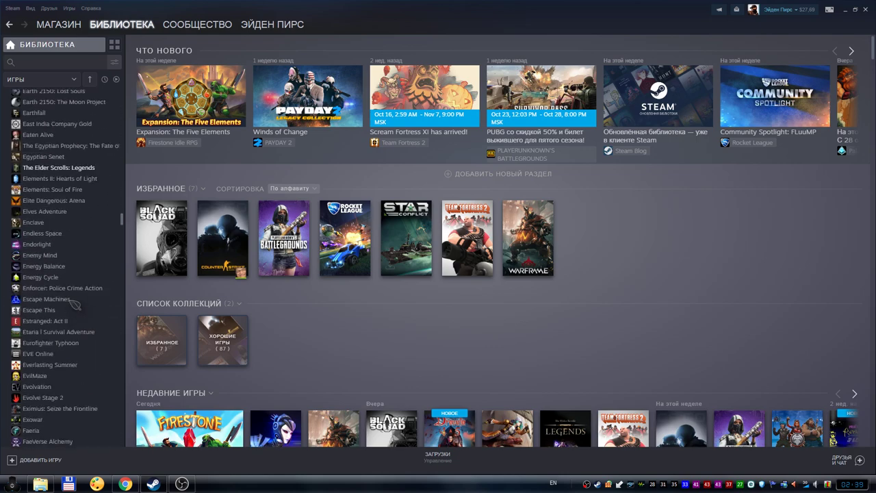
{"action": "scroll", "coordinate": [76, 304], "scroll_direction": "up", "scroll_amount": 10}
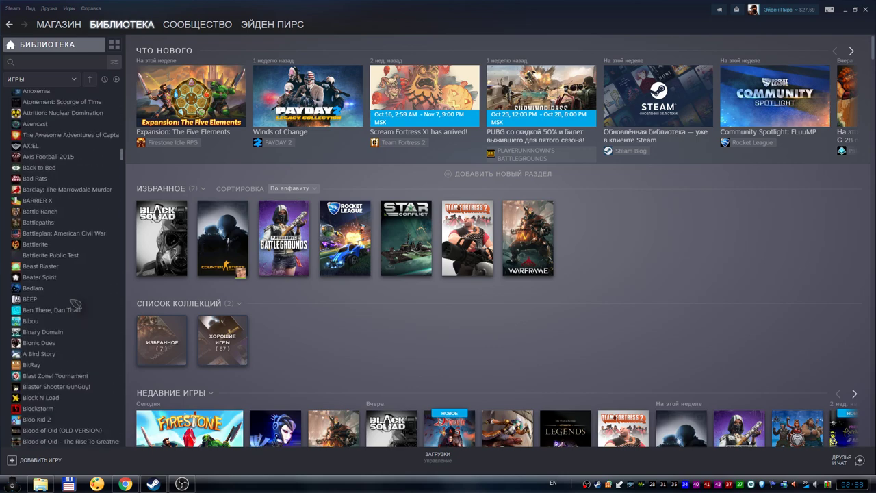
{"action": "scroll", "coordinate": [81, 248], "scroll_direction": "down", "scroll_amount": 20}
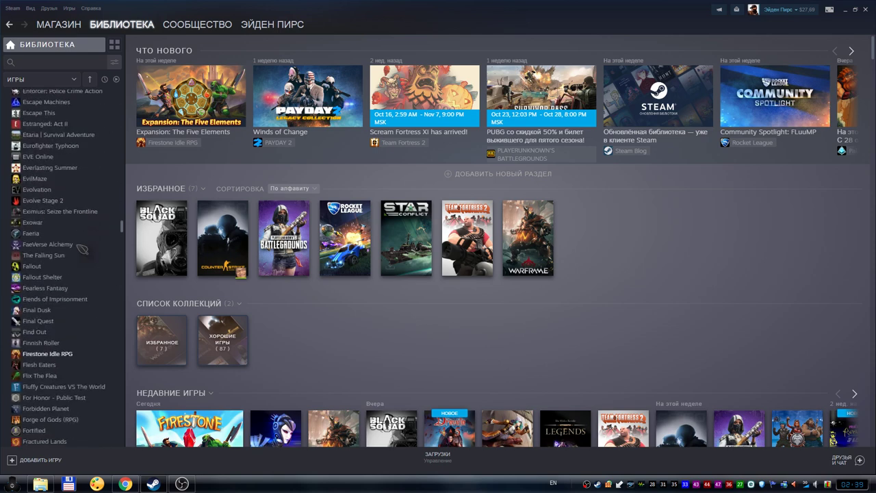
{"action": "scroll", "coordinate": [81, 247], "scroll_direction": "down", "scroll_amount": 20}
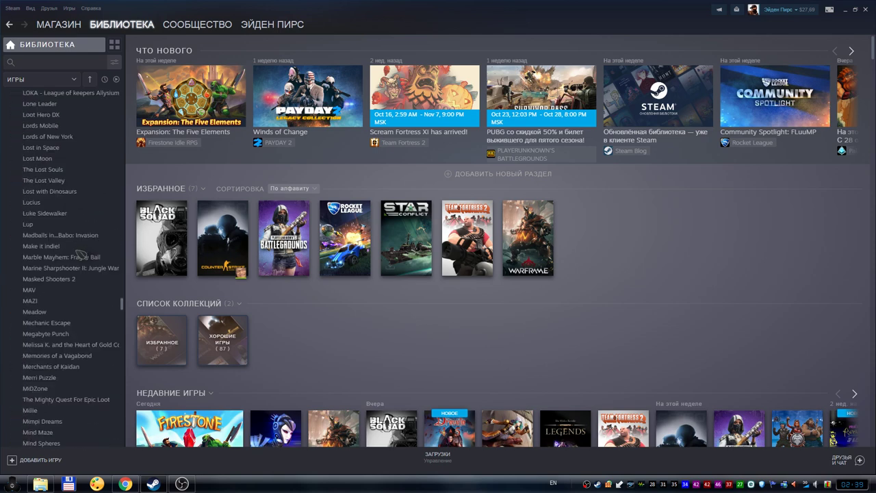
{"action": "scroll", "coordinate": [81, 255], "scroll_direction": "down", "scroll_amount": 20}
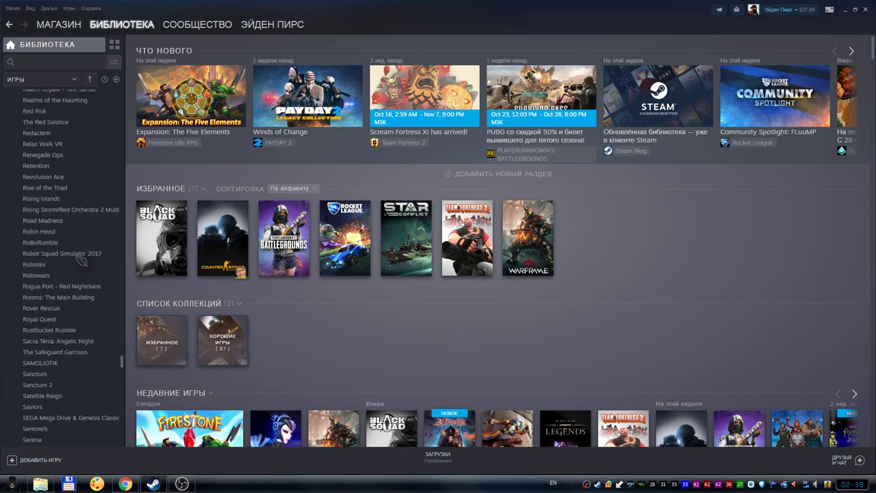
{"action": "scroll", "coordinate": [81, 259], "scroll_direction": "down", "scroll_amount": 2}
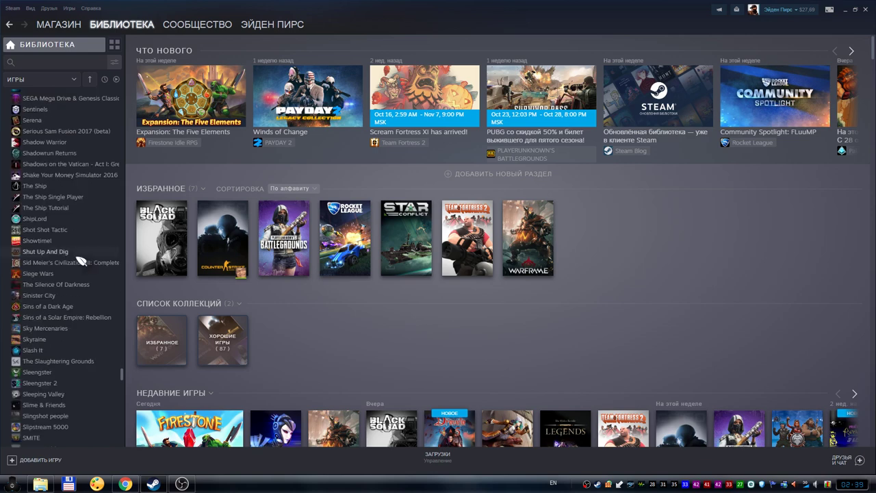
{"action": "scroll", "coordinate": [80, 259], "scroll_direction": "down", "scroll_amount": 2}
{"action": "scroll", "coordinate": [82, 260], "scroll_direction": "up", "scroll_amount": 20}
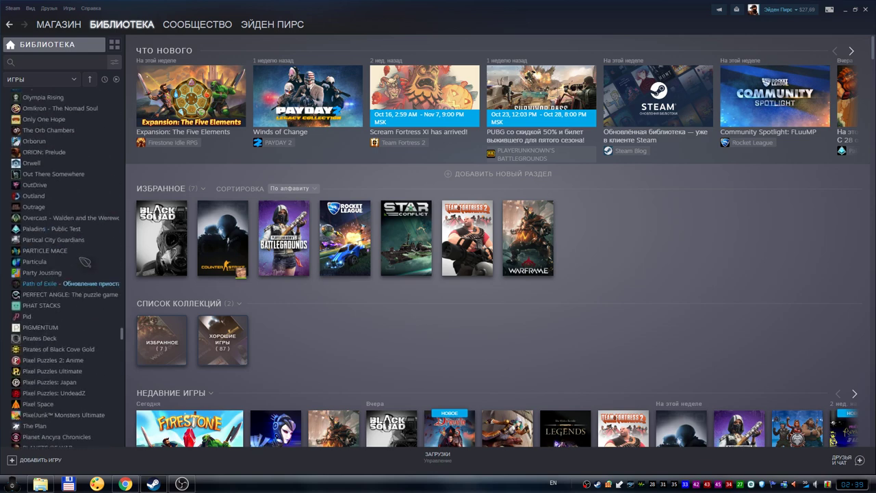
{"action": "scroll", "coordinate": [86, 265], "scroll_direction": "up", "scroll_amount": 20}
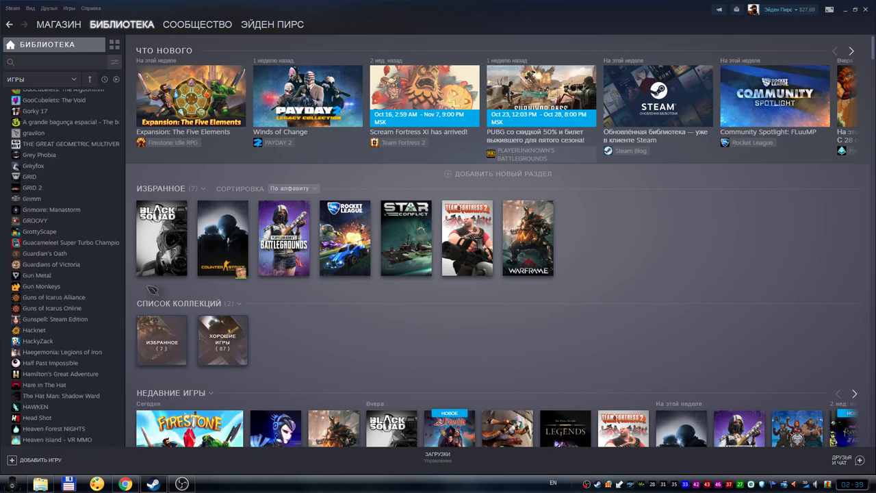
{"action": "left_click_drag", "start_coordinate": [124, 255], "coordinate": [132, 83]}
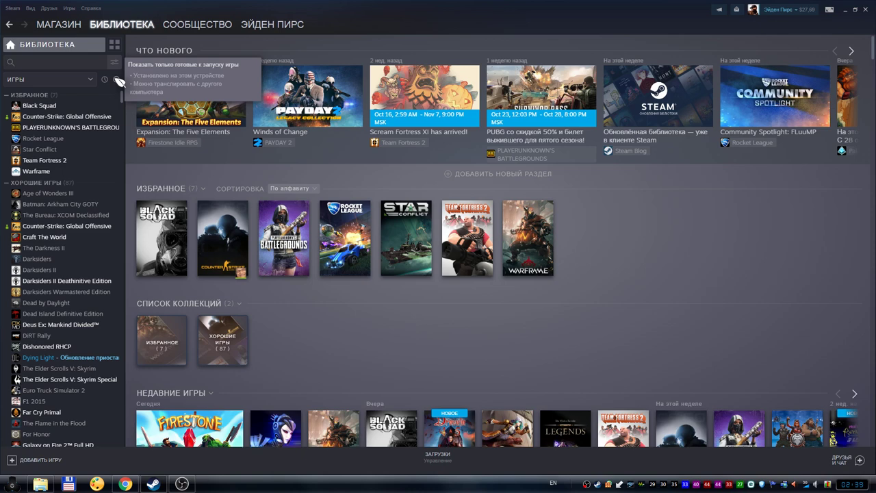
Show only ready-to-play games in the library list and look through them.
{"action": "left_click", "coordinate": [117, 80]}
{"action": "scroll", "coordinate": [33, 298], "scroll_direction": "down", "scroll_amount": 2}
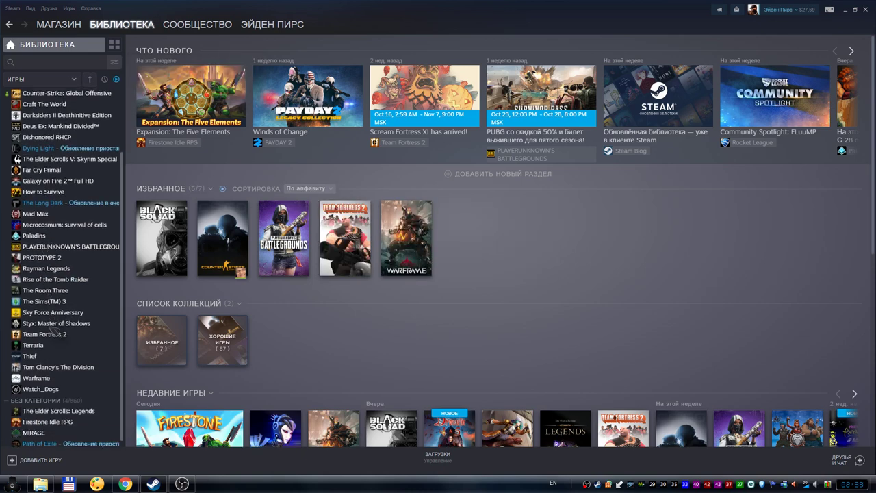
{"action": "scroll", "coordinate": [32, 274], "scroll_direction": "up", "scroll_amount": 2}
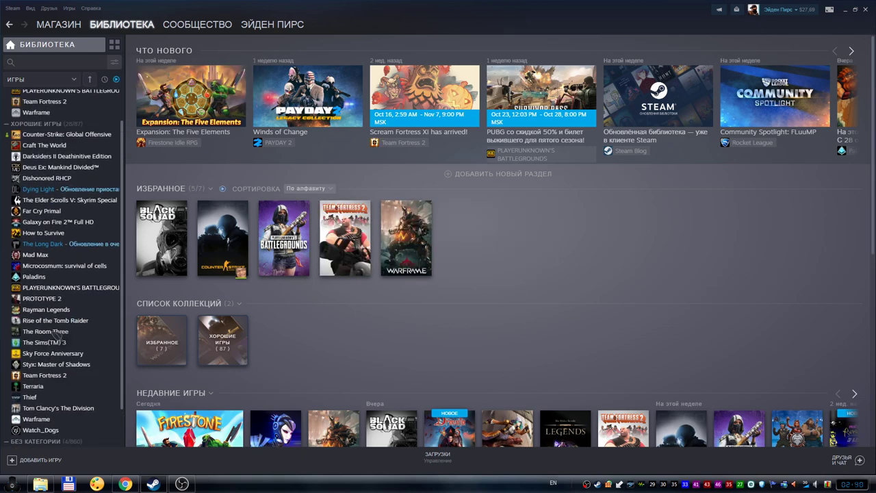
Include programs and tools in the ready-to-play list and look at the uncategorised entries.
{"action": "left_click", "coordinate": [93, 83]}
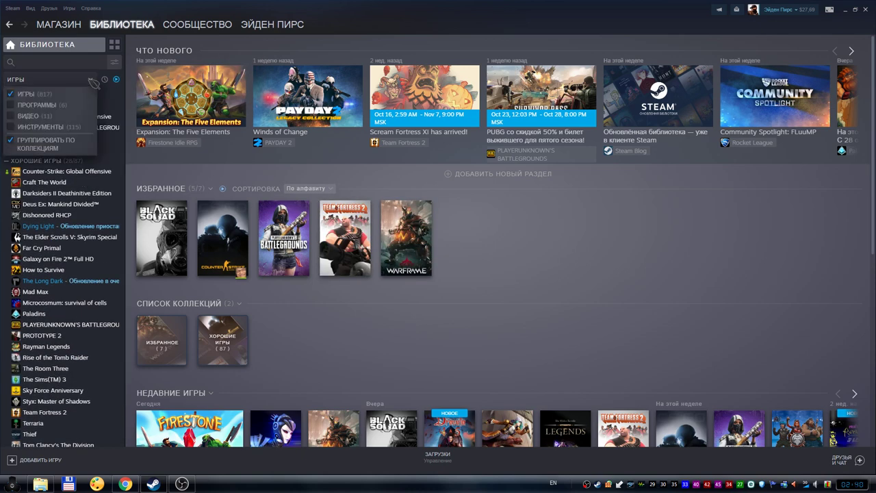
{"action": "left_click", "coordinate": [35, 127]}
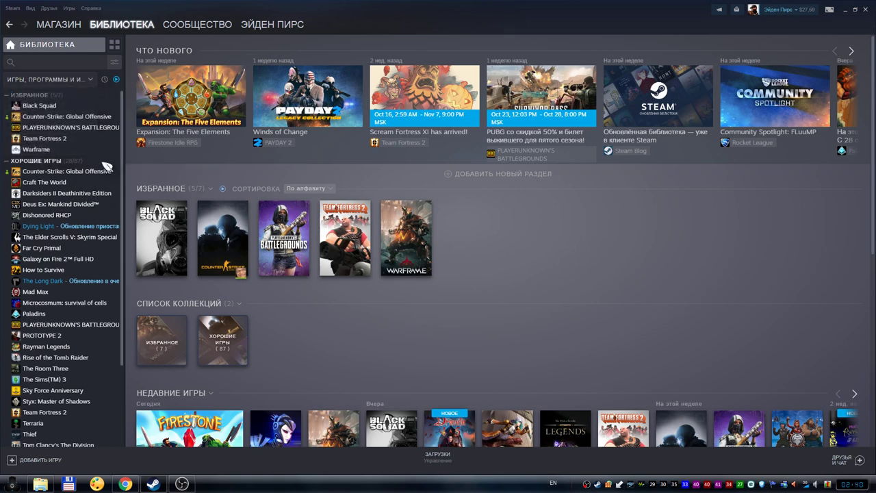
{"action": "scroll", "coordinate": [104, 164], "scroll_direction": "down", "scroll_amount": 3}
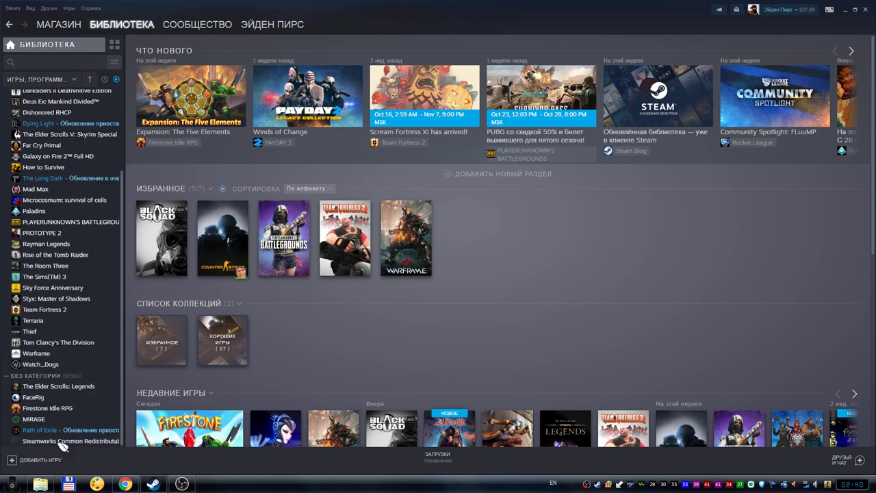
Exclude programs and tools from the library list so that only games are shown.
{"action": "left_click", "coordinate": [58, 79]}
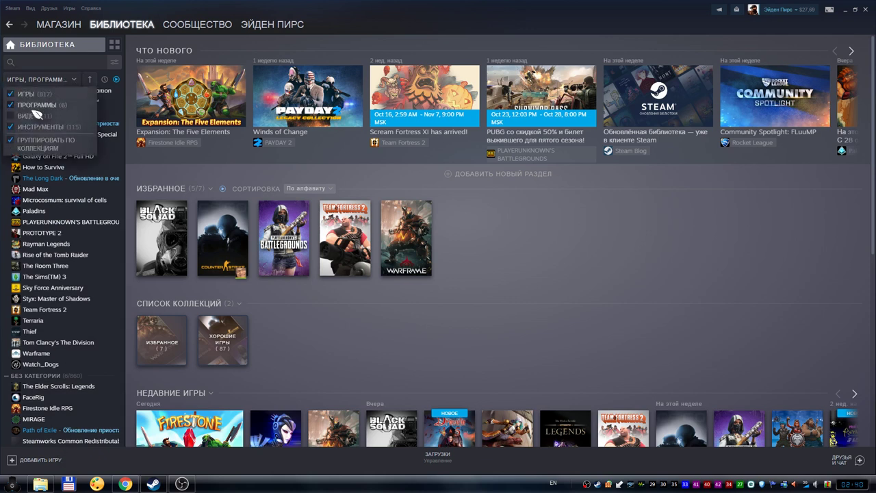
{"action": "left_click", "coordinate": [35, 106]}
{"action": "left_click", "coordinate": [46, 126]}
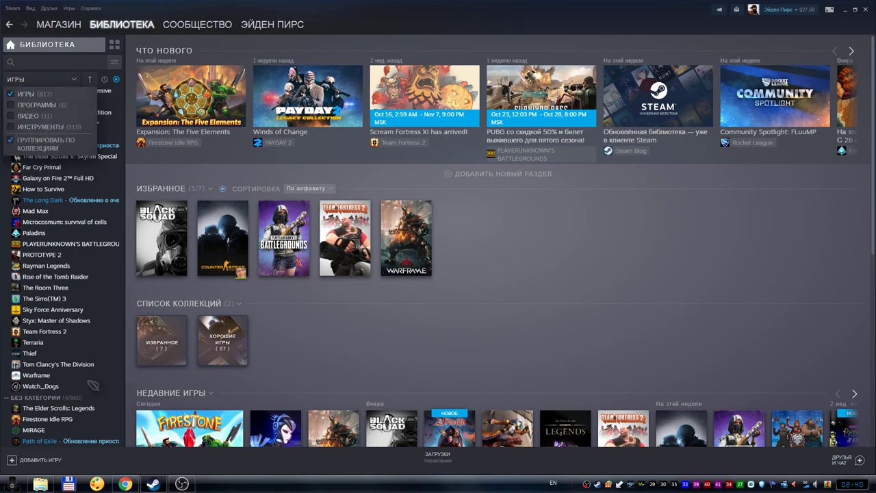
Add tools and programs back to the library list and turn off the ready-to-play filter.
{"action": "left_click", "coordinate": [51, 127]}
{"action": "left_click", "coordinate": [53, 105]}
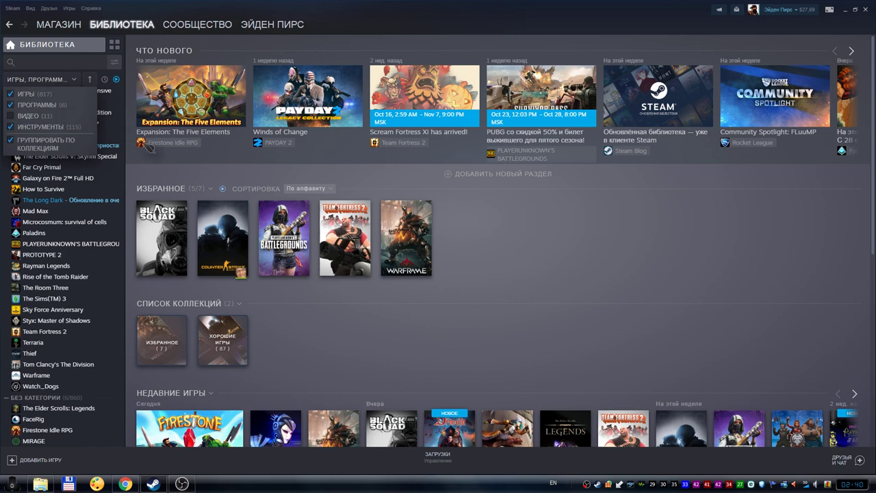
{"action": "left_click", "coordinate": [202, 169]}
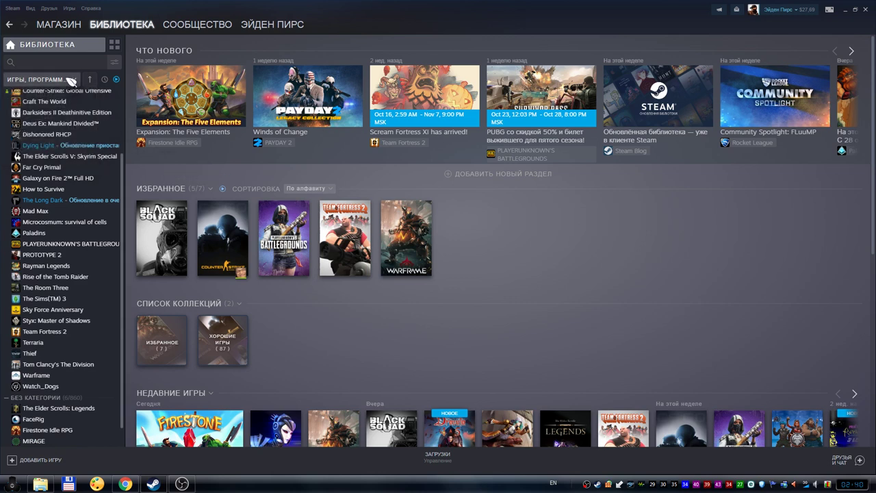
{"action": "left_click", "coordinate": [118, 81]}
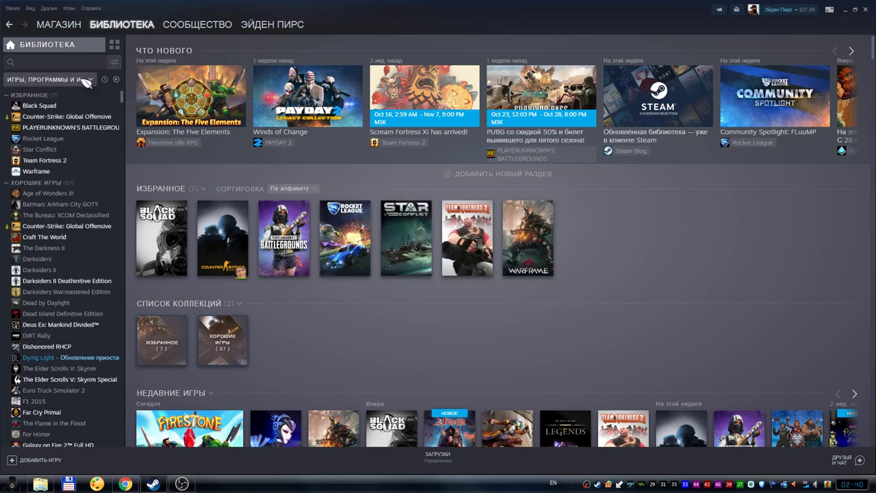
Limit the library list to games only and restrict it to titles that are ready to play.
{"action": "left_click", "coordinate": [87, 80]}
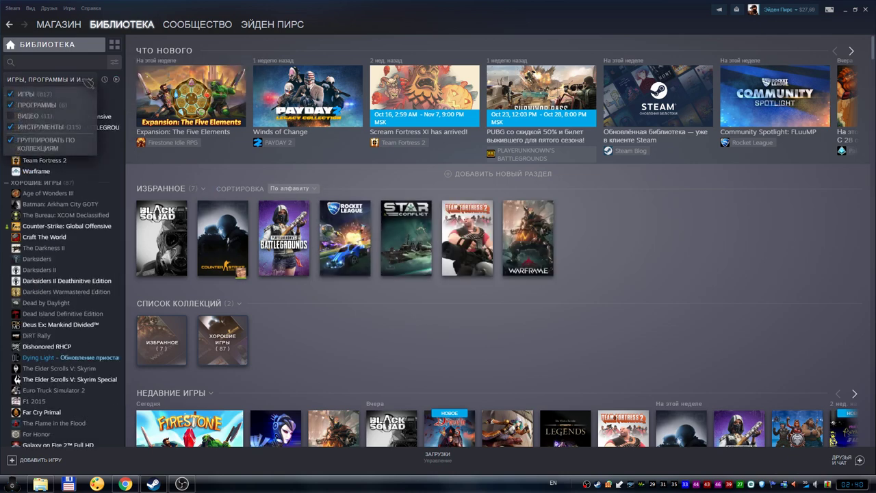
{"action": "left_click", "coordinate": [32, 127]}
{"action": "left_click", "coordinate": [48, 143]}
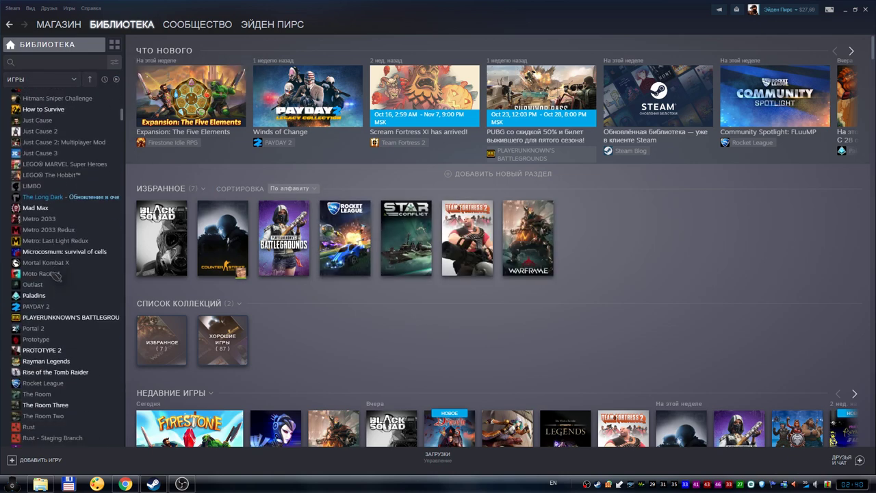
{"action": "left_click", "coordinate": [118, 80]}
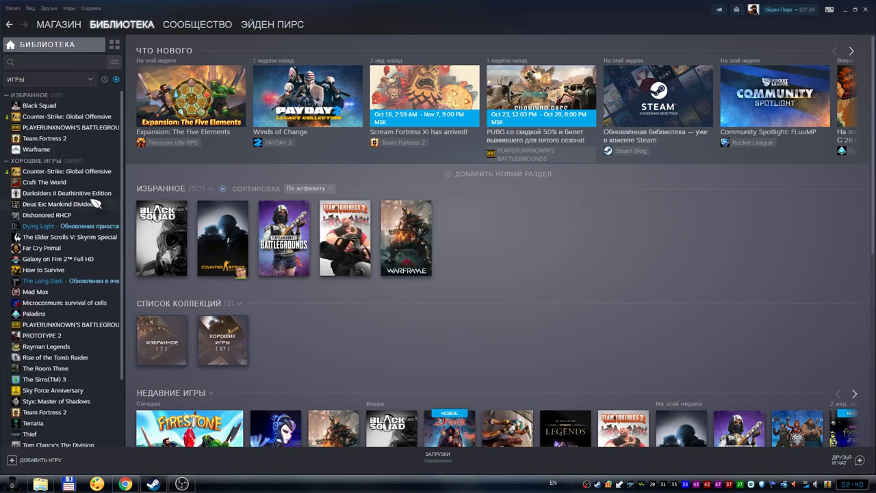
Search the library for "prot", open the Prototype game page, and clear the search.
{"action": "left_click", "coordinate": [80, 62]}
{"action": "type", "text": "p"}
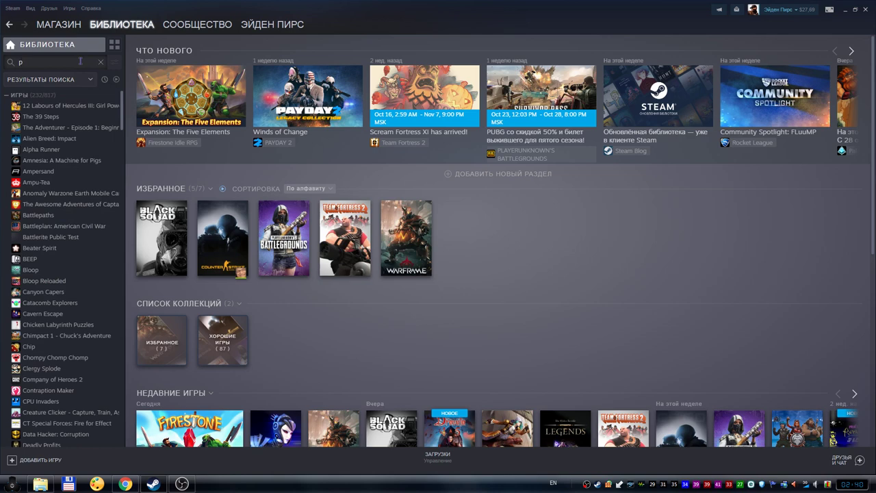
{"action": "type", "text": "rot"}
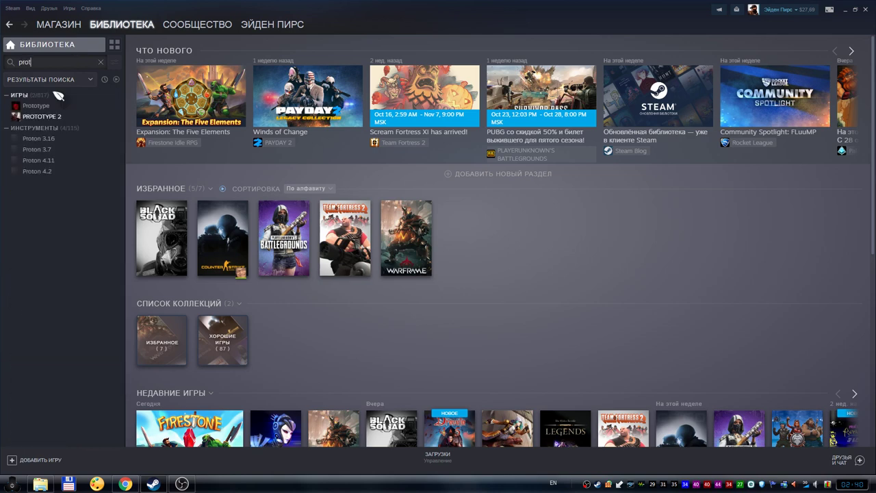
{"action": "left_click", "coordinate": [48, 106]}
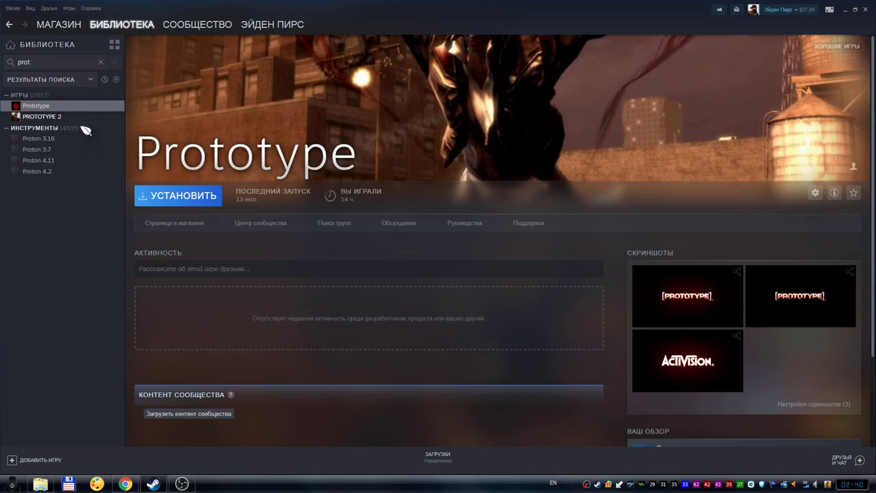
{"action": "left_click", "coordinate": [102, 63]}
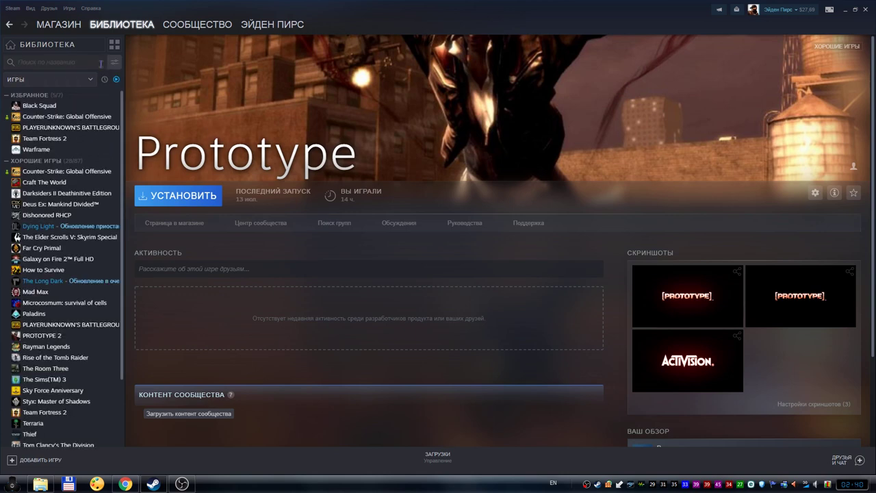
View the Black Squad and Warframe game pages from the favourites and return to the library home.
{"action": "left_click", "coordinate": [53, 108]}
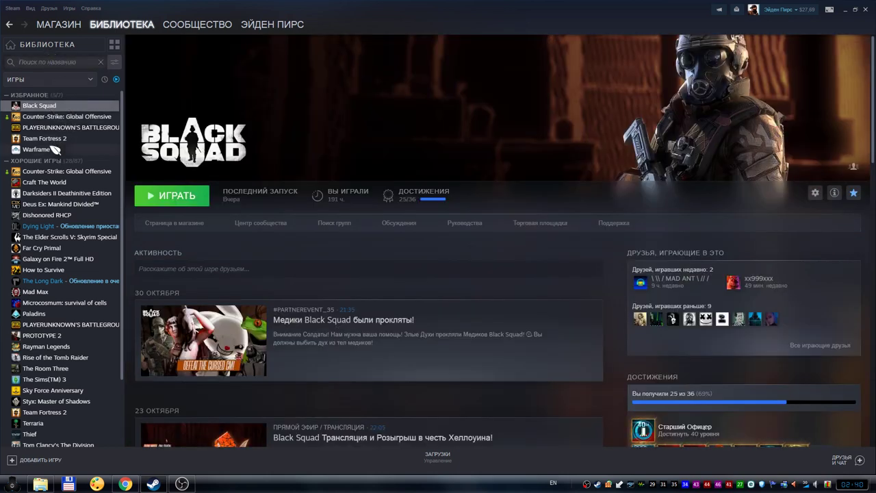
{"action": "left_click", "coordinate": [54, 150]}
{"action": "left_click", "coordinate": [141, 24]}
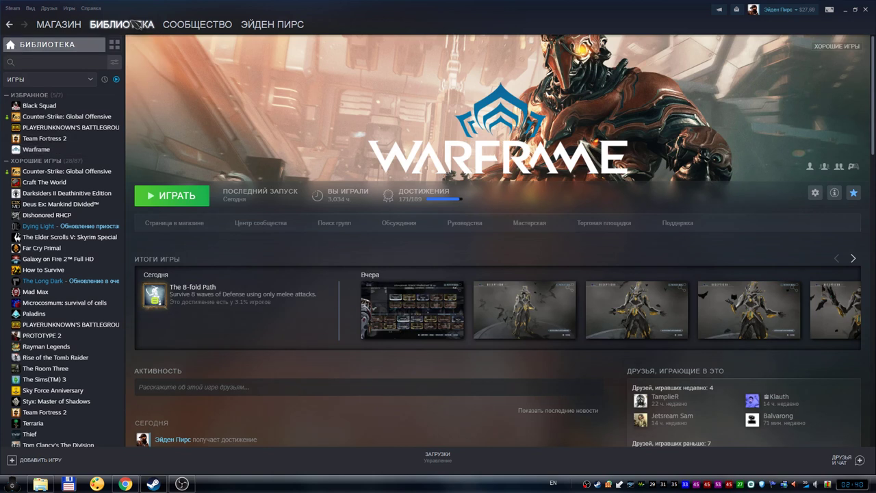
Include programs and tools alongside games in the library list.
{"action": "left_click", "coordinate": [89, 80]}
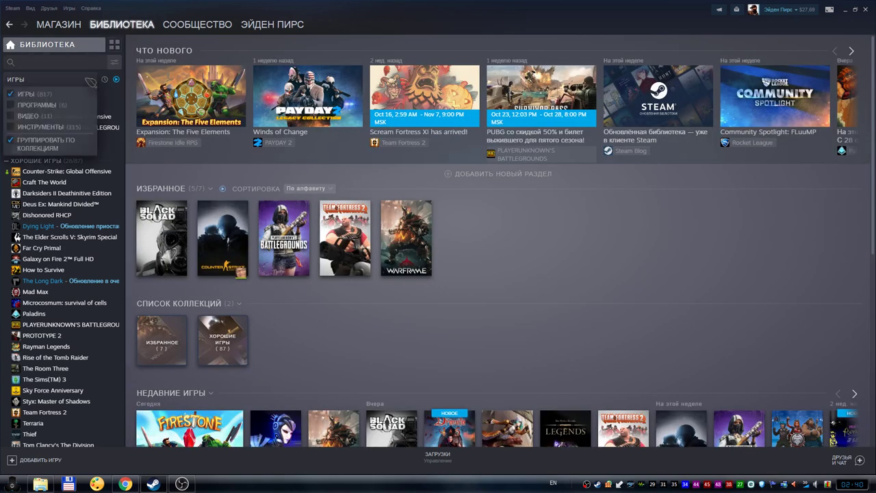
{"action": "left_click", "coordinate": [51, 106]}
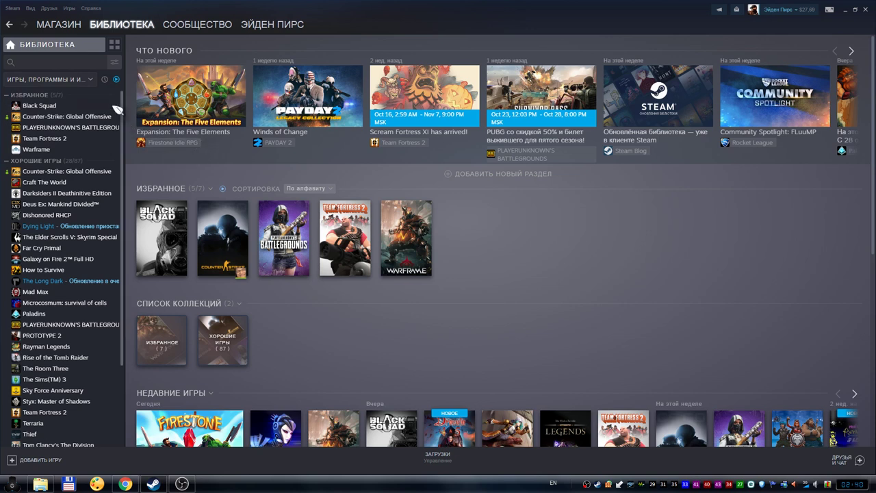
Limit the library list to tools only, turn off the ready-to-play filter, and browse the listed tools.
{"action": "left_click", "coordinate": [93, 80]}
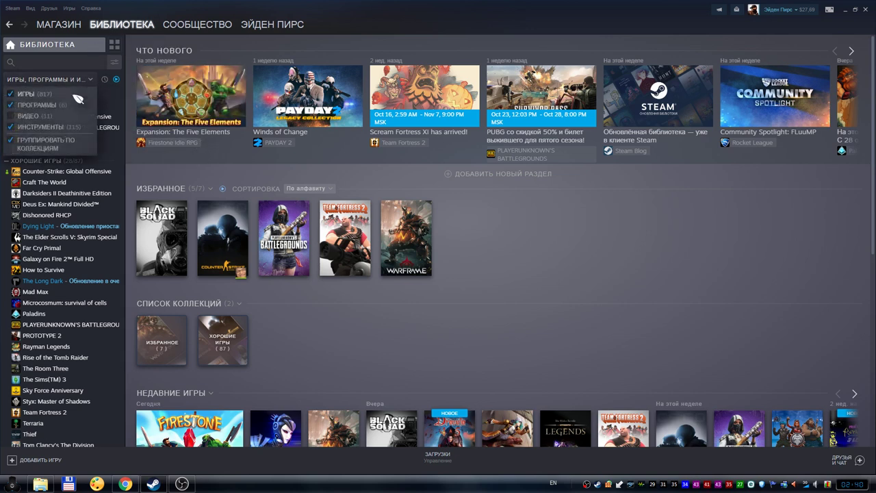
{"action": "left_click", "coordinate": [24, 95]}
{"action": "left_click", "coordinate": [28, 105]}
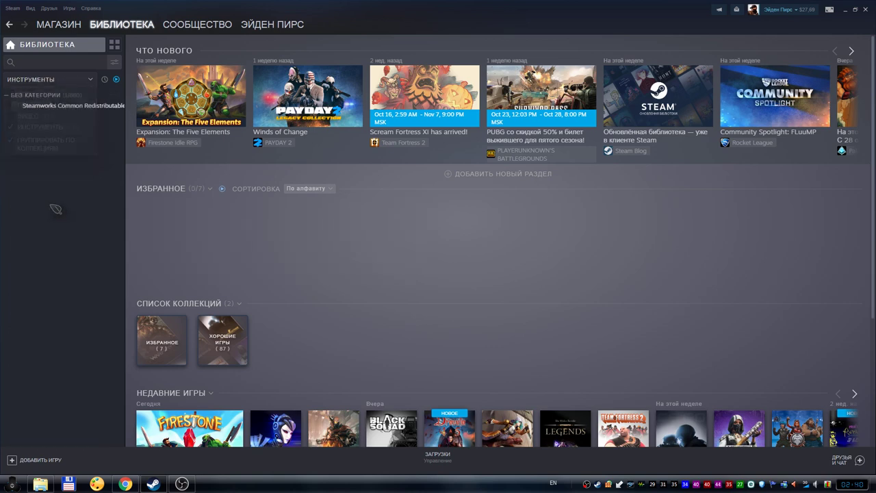
{"action": "left_click", "coordinate": [118, 79]}
{"action": "scroll", "coordinate": [68, 206], "scroll_direction": "down", "scroll_amount": 20}
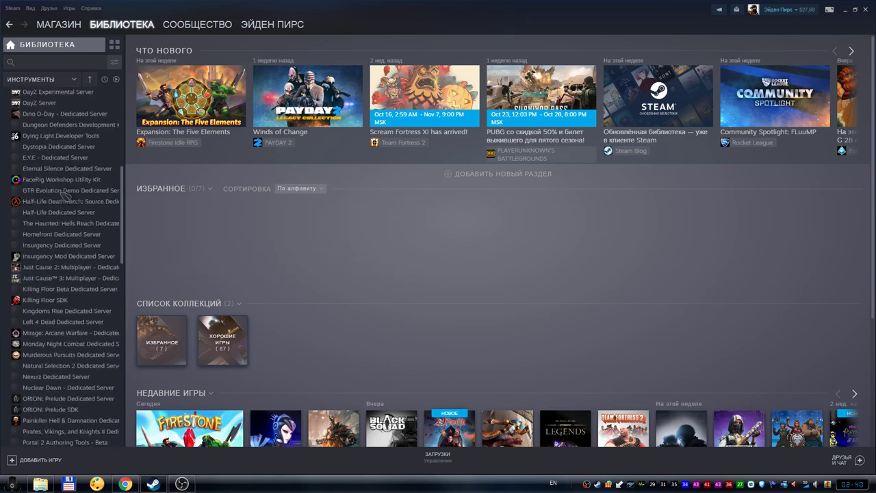
Turn the ready-to-play filter back on and include games and programs in the library list again.
{"action": "left_click", "coordinate": [116, 79]}
{"action": "left_click", "coordinate": [89, 82]}
{"action": "left_click", "coordinate": [11, 105]}
{"action": "left_click", "coordinate": [11, 94]}
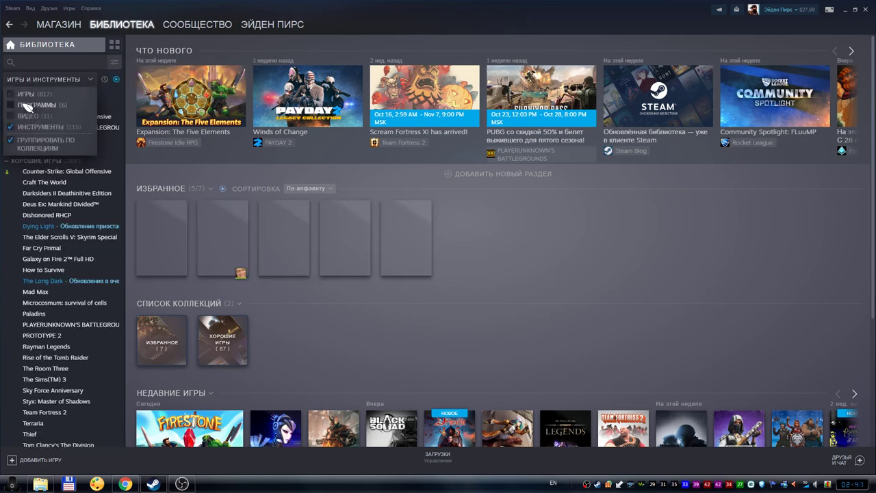
{"action": "left_click", "coordinate": [180, 166]}
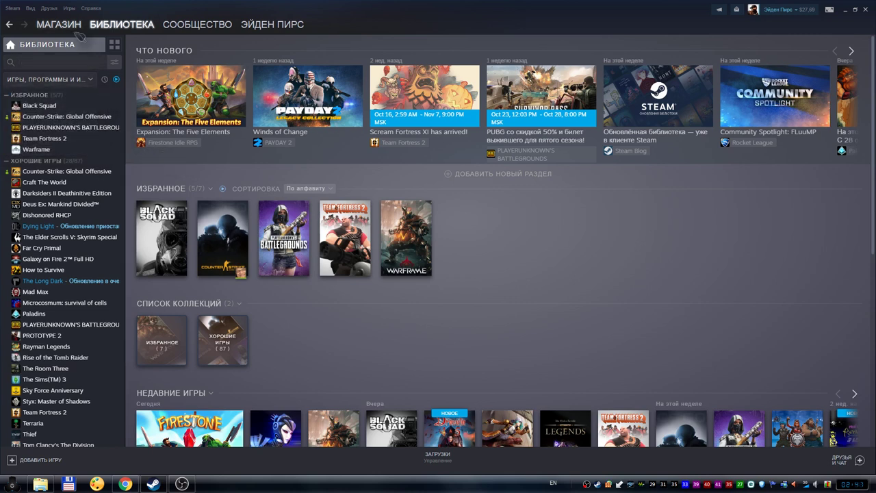
View the hidden games collection and the music player's album library, and return to the library home.
{"action": "left_click", "coordinate": [30, 8]}
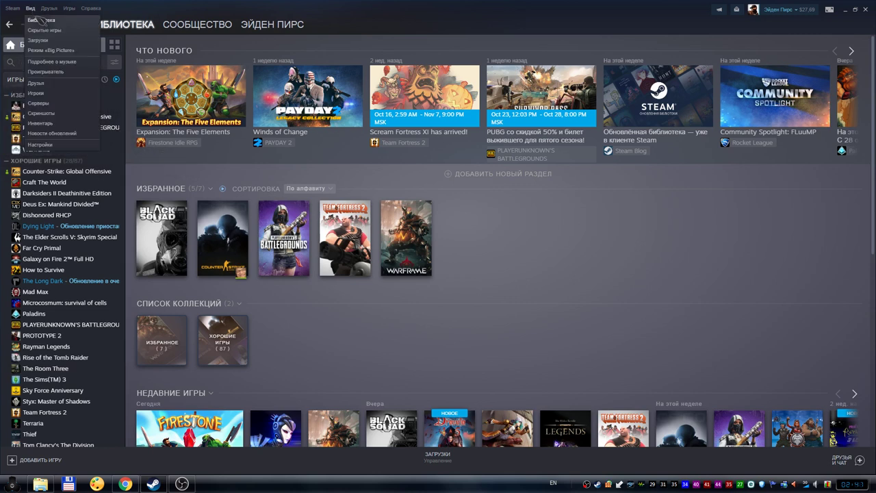
{"action": "left_click", "coordinate": [50, 31]}
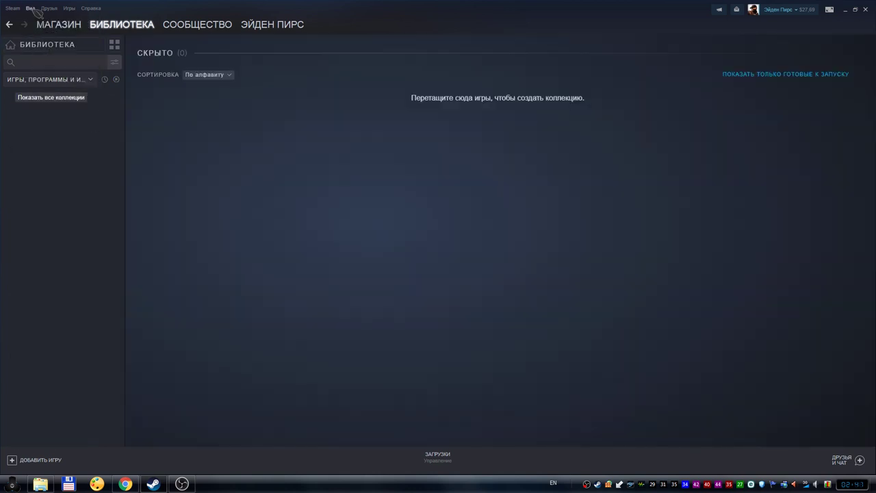
{"action": "left_click", "coordinate": [30, 9]}
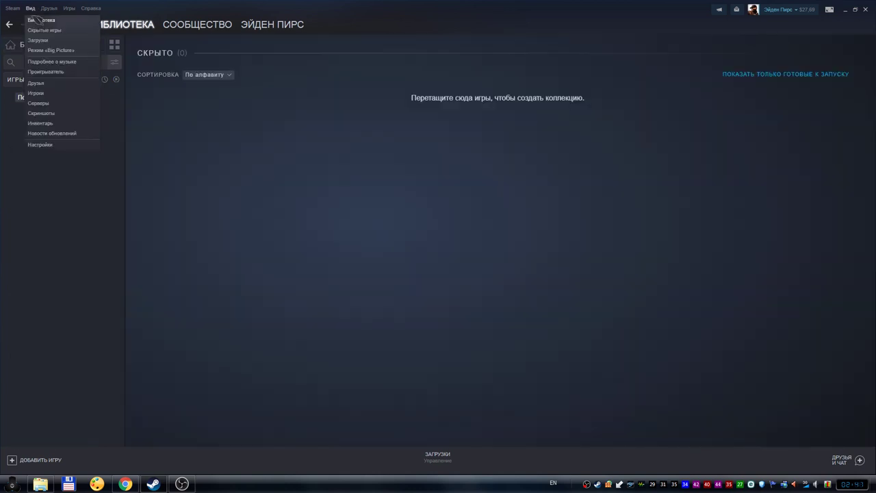
{"action": "left_click", "coordinate": [54, 72]}
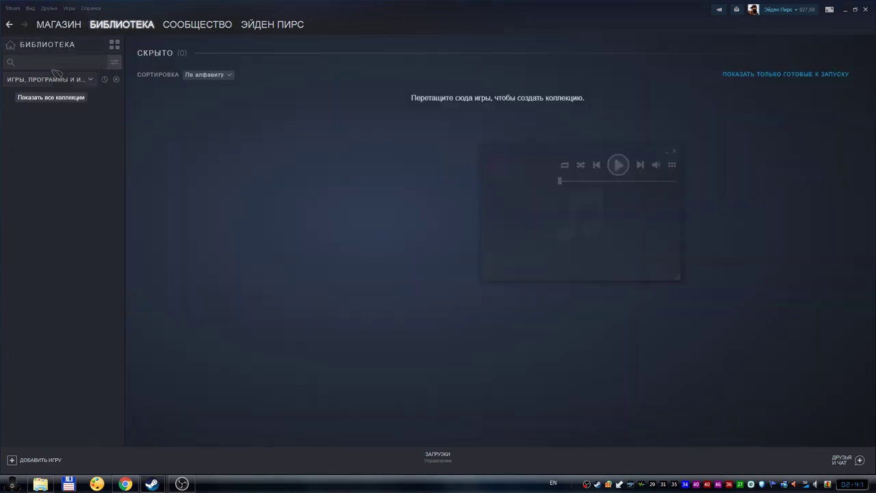
{"action": "left_click", "coordinate": [672, 165]}
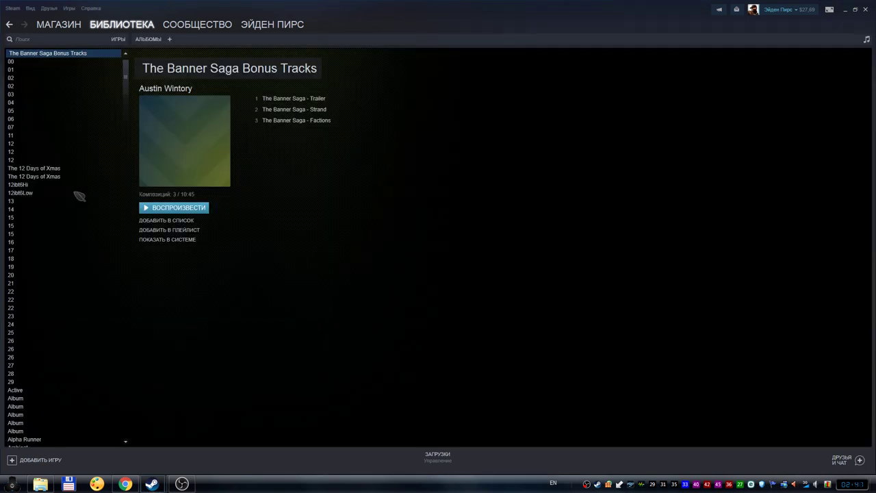
{"action": "left_click", "coordinate": [116, 25]}
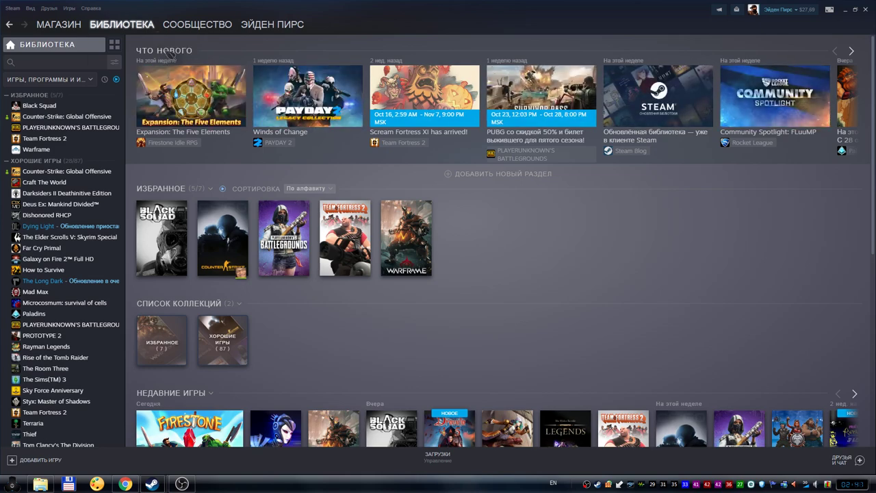
Remove the favourites shelf and the collections list shelf from the library home.
{"action": "scroll", "coordinate": [458, 239], "scroll_direction": "down", "scroll_amount": 5}
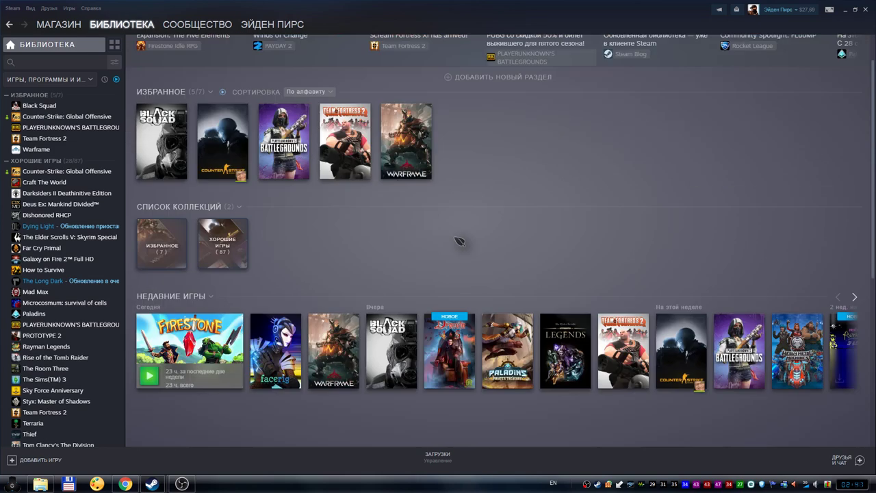
{"action": "scroll", "coordinate": [458, 239], "scroll_direction": "up", "scroll_amount": 2}
{"action": "scroll", "coordinate": [333, 244], "scroll_direction": "up", "scroll_amount": 3}
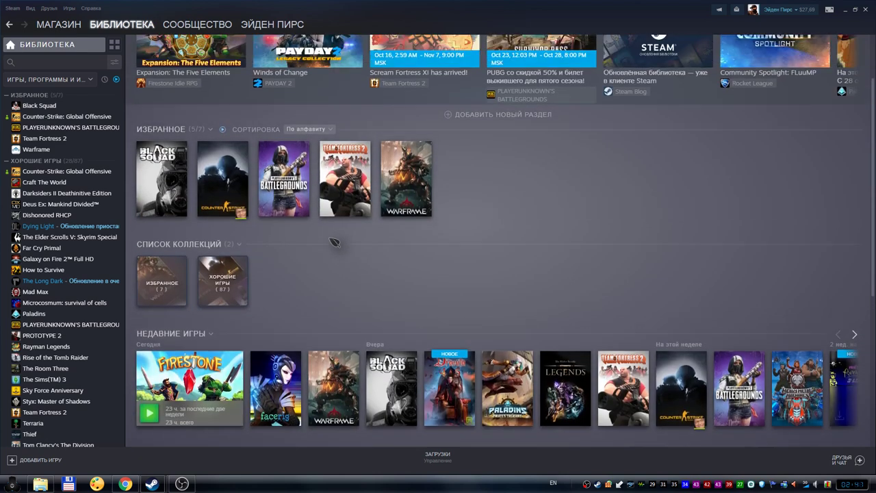
{"action": "left_click", "coordinate": [213, 189]}
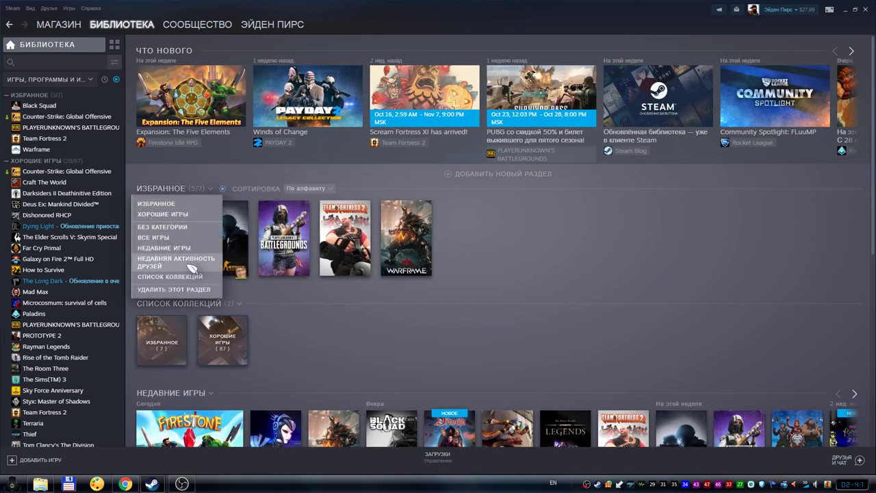
{"action": "left_click", "coordinate": [175, 289]}
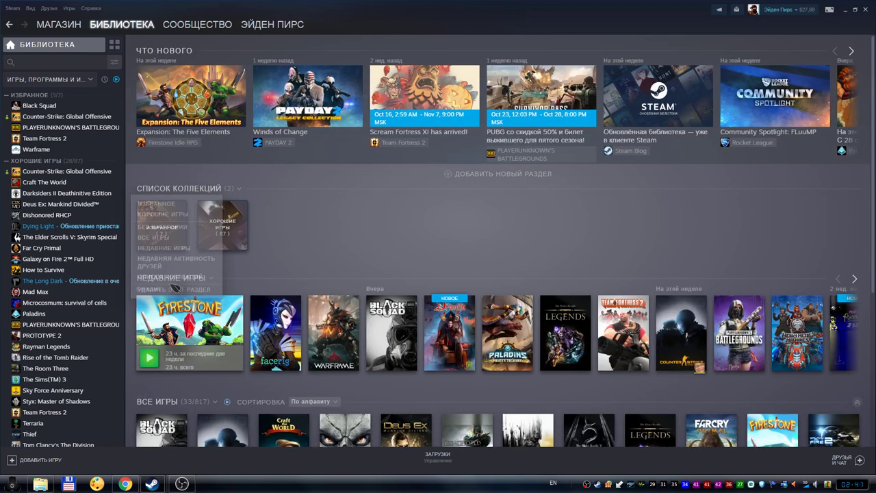
{"action": "left_click", "coordinate": [239, 188]}
{"action": "left_click", "coordinate": [195, 291]}
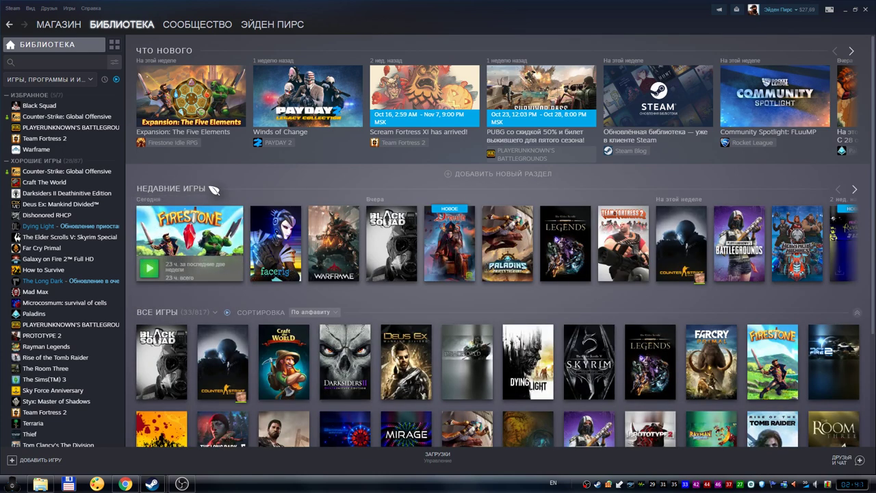
{"action": "left_click", "coordinate": [213, 189]}
{"action": "left_click", "coordinate": [231, 183]}
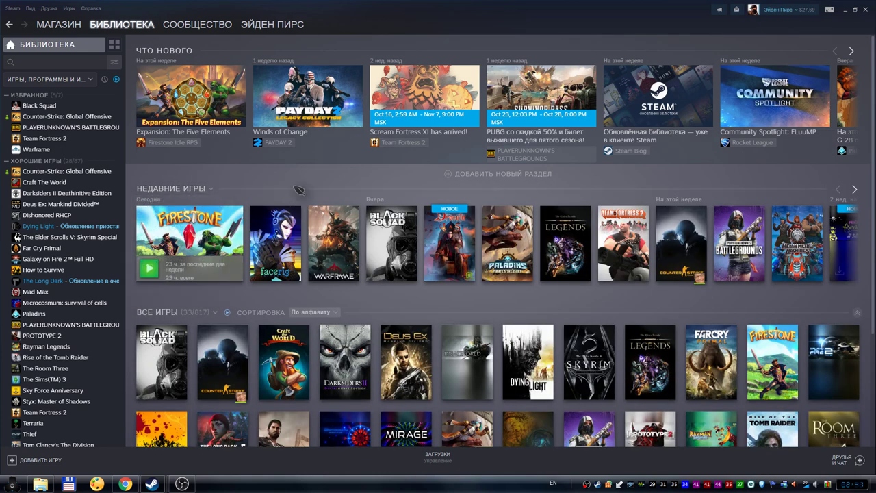
Add two new shelves to the library home, one showing the collections list and one above it showing the favourites.
{"action": "left_click", "coordinate": [487, 174]}
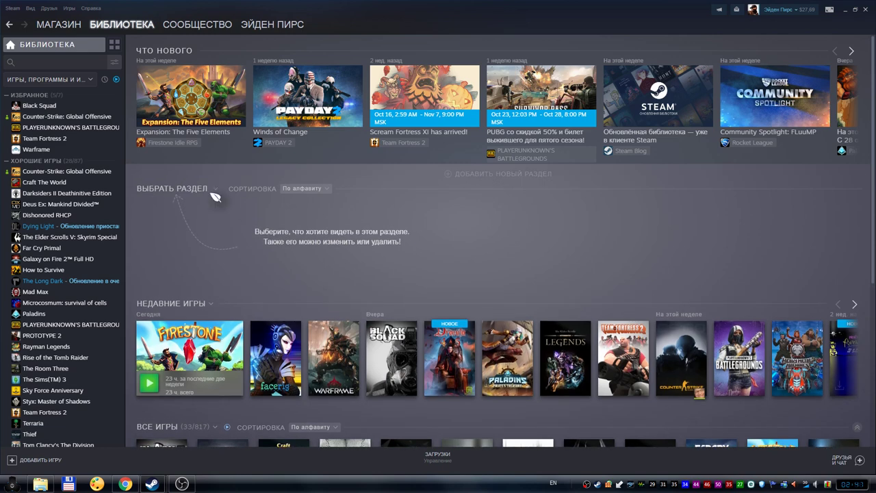
{"action": "left_click", "coordinate": [199, 195]}
{"action": "left_click", "coordinate": [170, 276]}
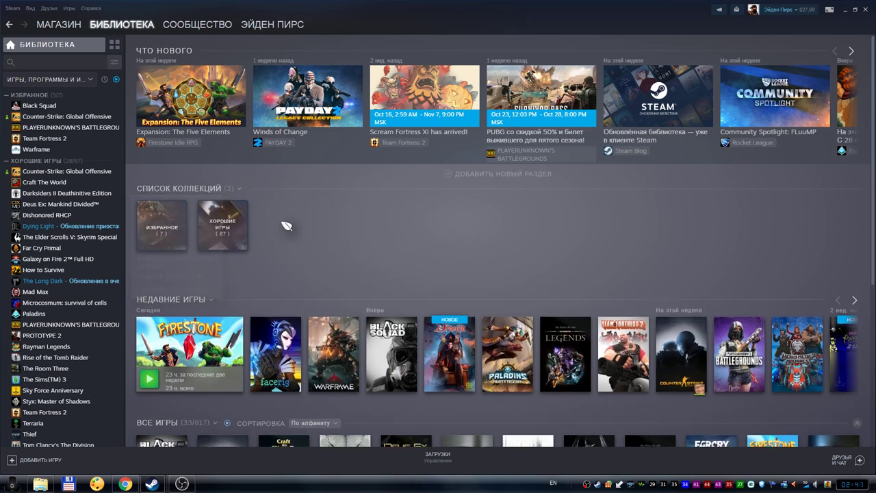
{"action": "left_click", "coordinate": [532, 176]}
{"action": "left_click", "coordinate": [193, 192]}
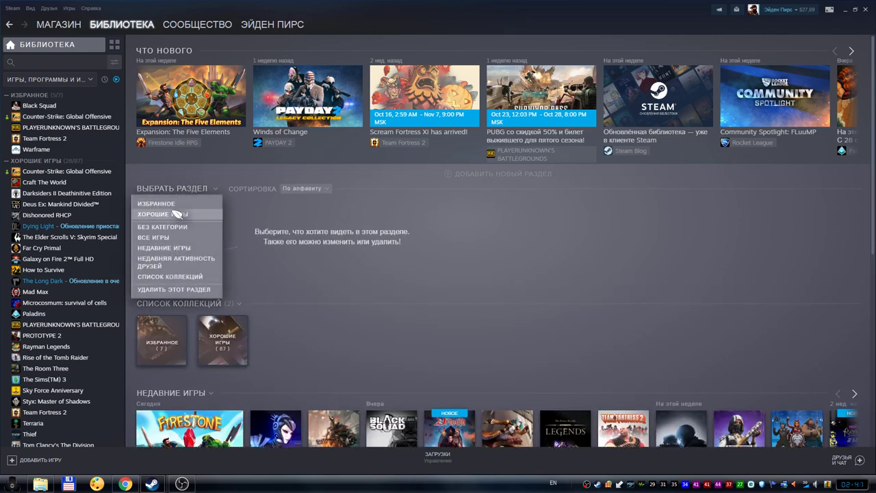
{"action": "left_click", "coordinate": [159, 204]}
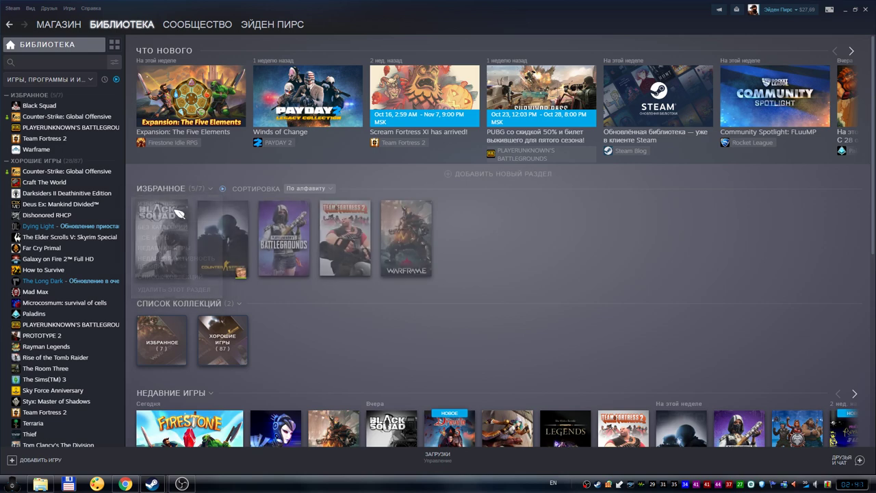
Turn off the ready-to-play filter and browse the covers in the all-games shelf.
{"action": "left_click", "coordinate": [118, 81]}
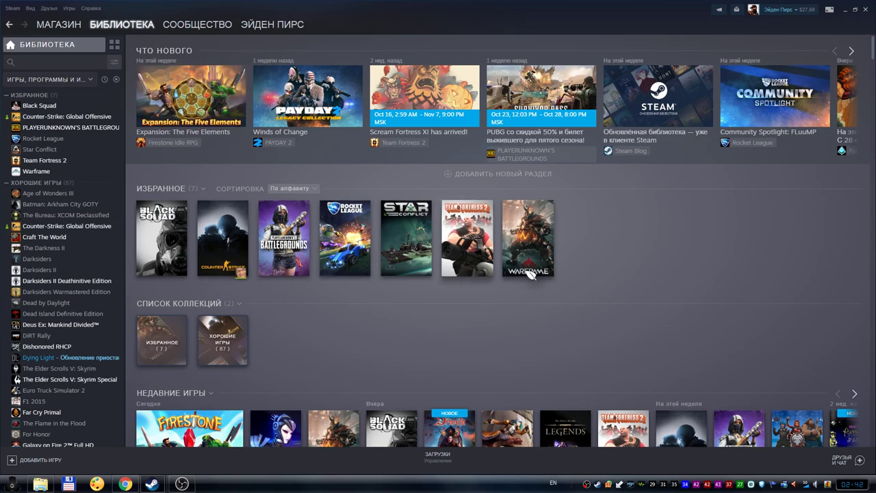
{"action": "scroll", "coordinate": [534, 261], "scroll_direction": "down", "scroll_amount": 10}
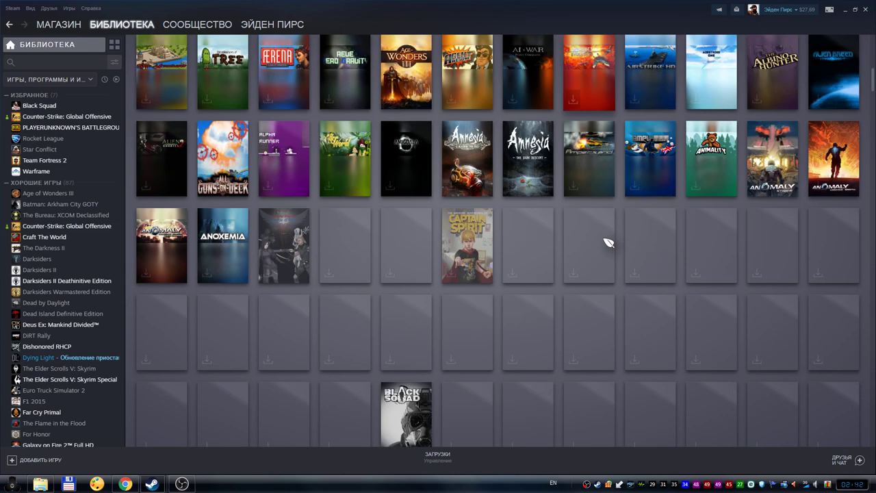
{"action": "scroll", "coordinate": [608, 242], "scroll_direction": "down", "scroll_amount": 4}
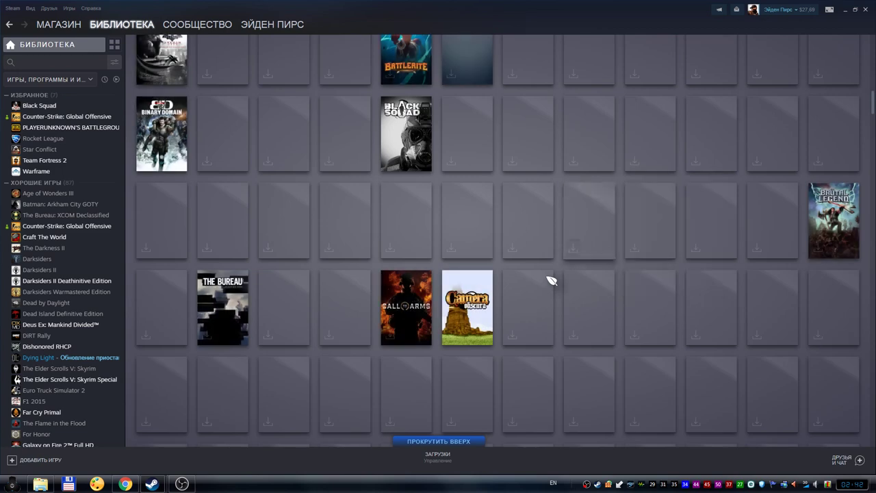
{"action": "scroll", "coordinate": [554, 273], "scroll_direction": "down", "scroll_amount": 3}
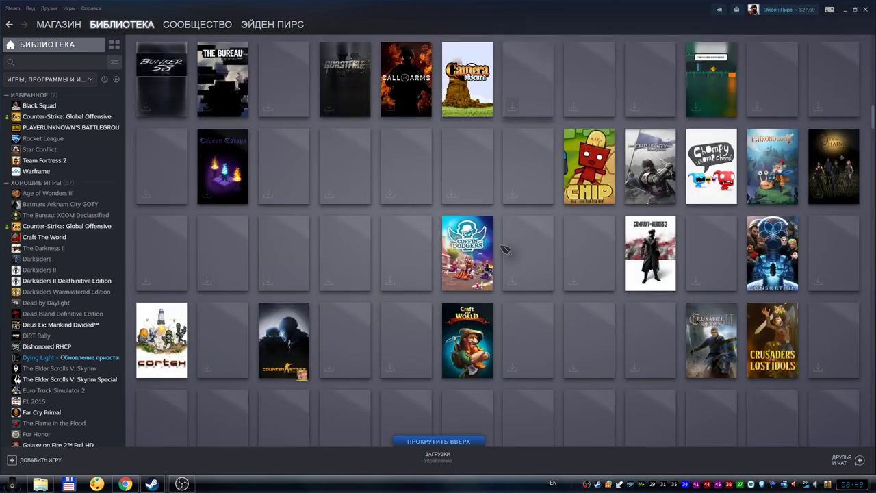
{"action": "scroll", "coordinate": [603, 246], "scroll_direction": "up", "scroll_amount": 1}
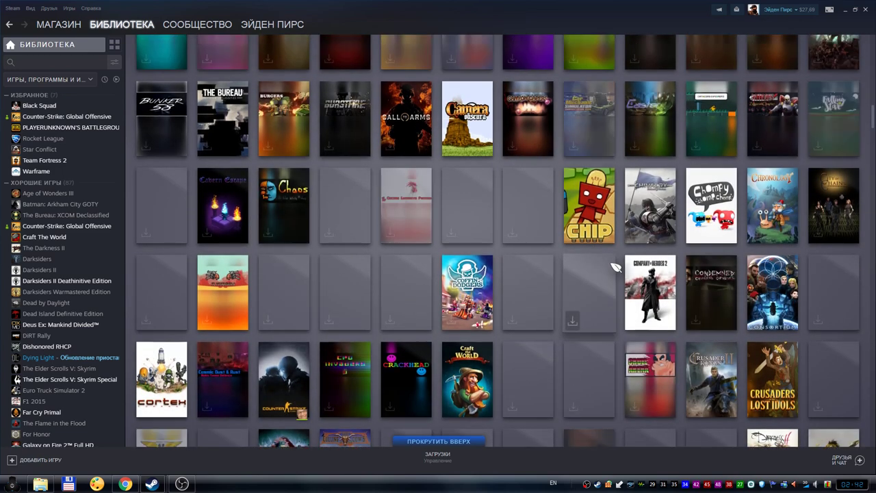
{"action": "scroll", "coordinate": [620, 280], "scroll_direction": "up", "scroll_amount": 10}
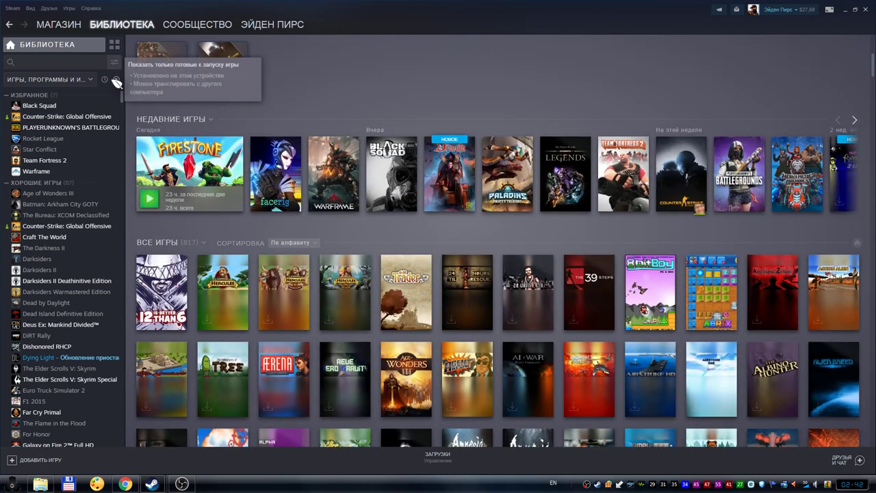
Restrict the library to ready-to-play games again and look over the shelves on the library home.
{"action": "left_click", "coordinate": [117, 81]}
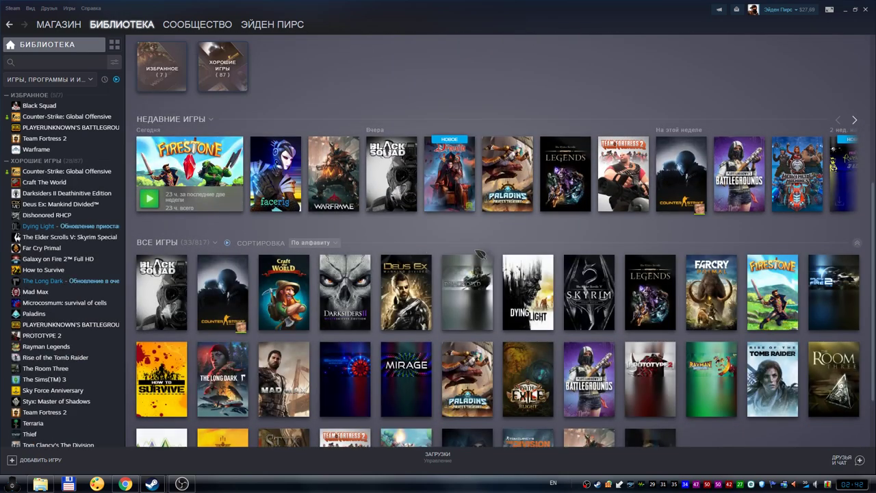
{"action": "scroll", "coordinate": [663, 256], "scroll_direction": "down", "scroll_amount": 1}
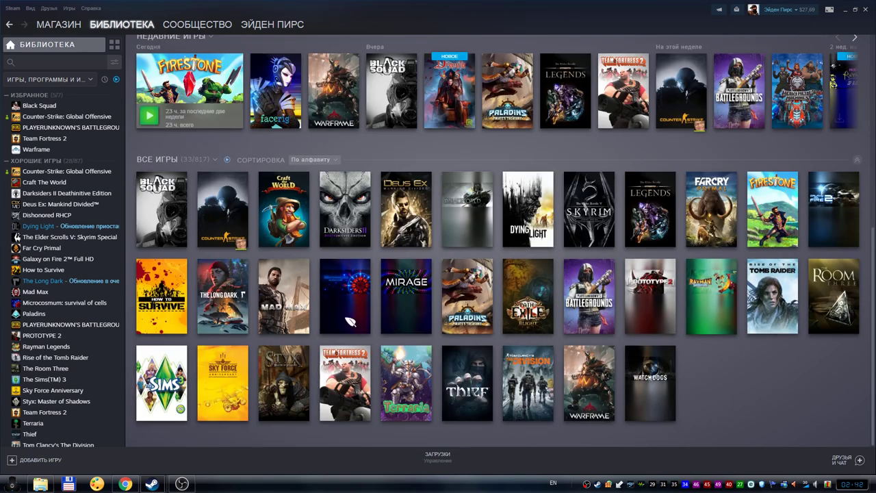
{"action": "scroll", "coordinate": [633, 299], "scroll_direction": "up", "scroll_amount": 2}
{"action": "scroll", "coordinate": [563, 284], "scroll_direction": "up", "scroll_amount": 3}
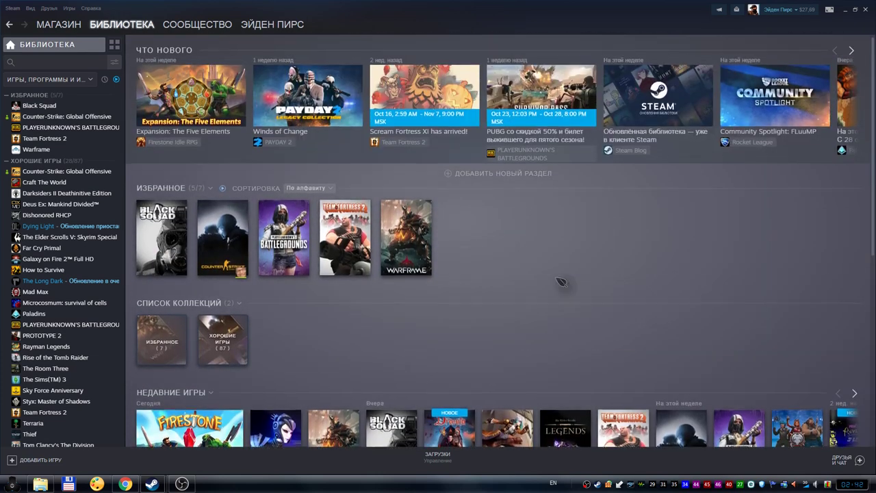
{"action": "scroll", "coordinate": [401, 263], "scroll_direction": "down", "scroll_amount": 2}
{"action": "scroll", "coordinate": [495, 272], "scroll_direction": "up", "scroll_amount": 2}
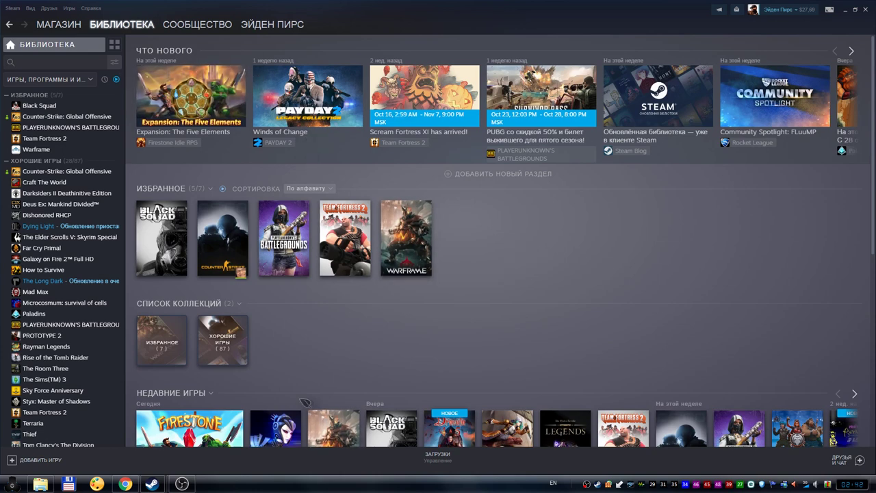
View the downloads page with its pending game updates and return to the library home.
{"action": "left_click", "coordinate": [438, 456]}
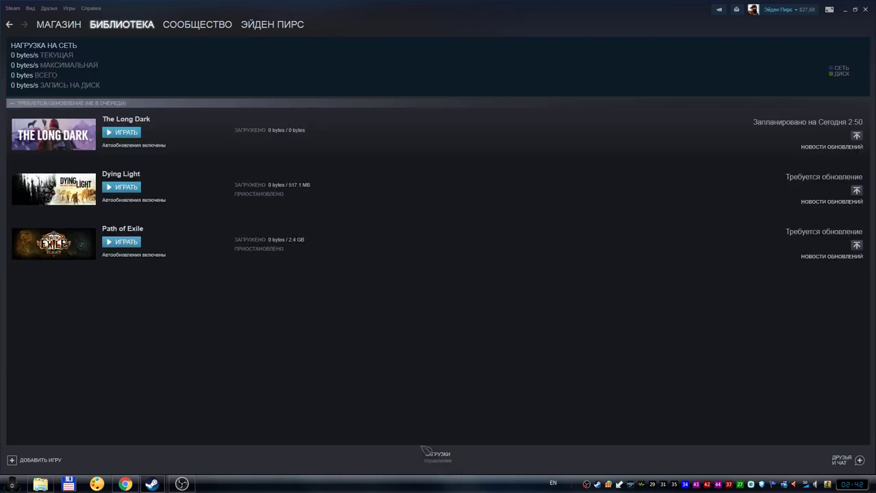
{"action": "left_click", "coordinate": [122, 25]}
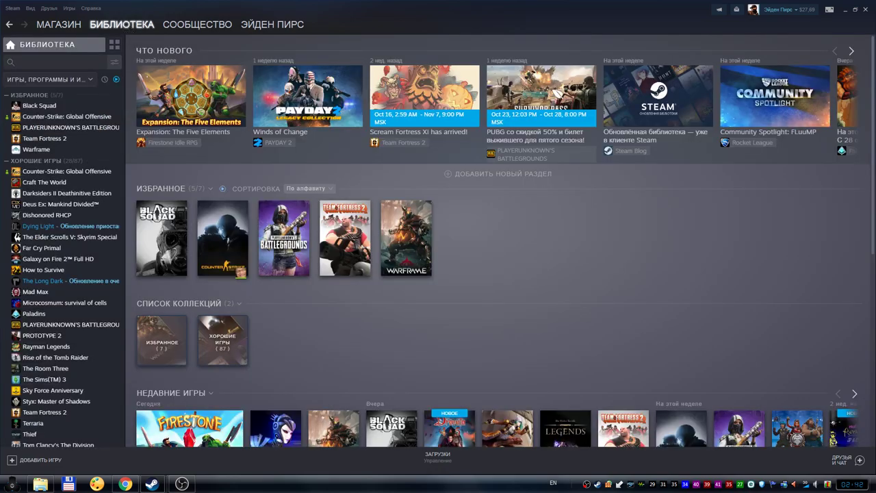
Open the settings and look over the library and interface options, including the list of available client skins.
{"action": "scroll", "coordinate": [691, 209], "scroll_direction": "up", "scroll_amount": 2}
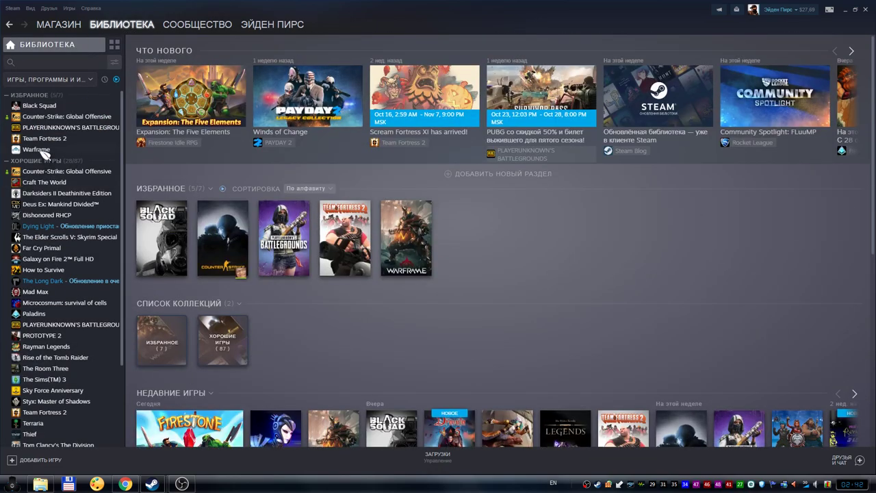
{"action": "scroll", "coordinate": [56, 148], "scroll_direction": "down", "scroll_amount": 1}
{"action": "scroll", "coordinate": [56, 148], "scroll_direction": "up", "scroll_amount": 1}
{"action": "left_click", "coordinate": [13, 8]}
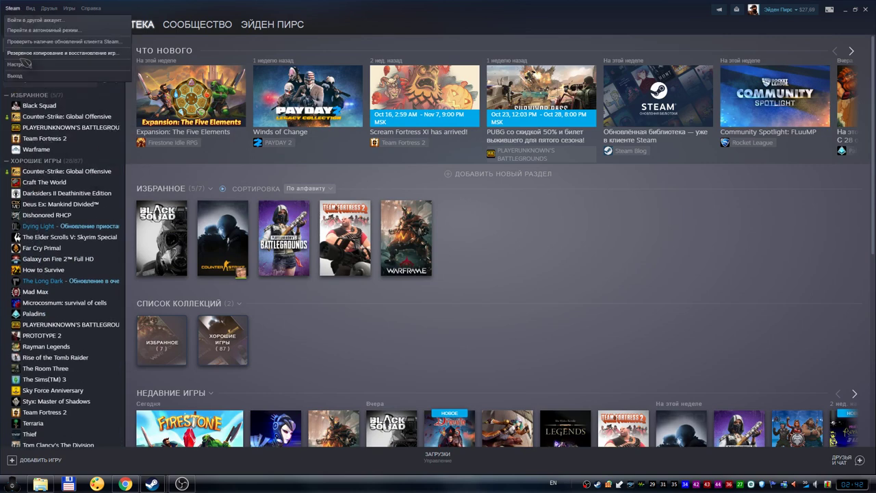
{"action": "left_click", "coordinate": [20, 61]}
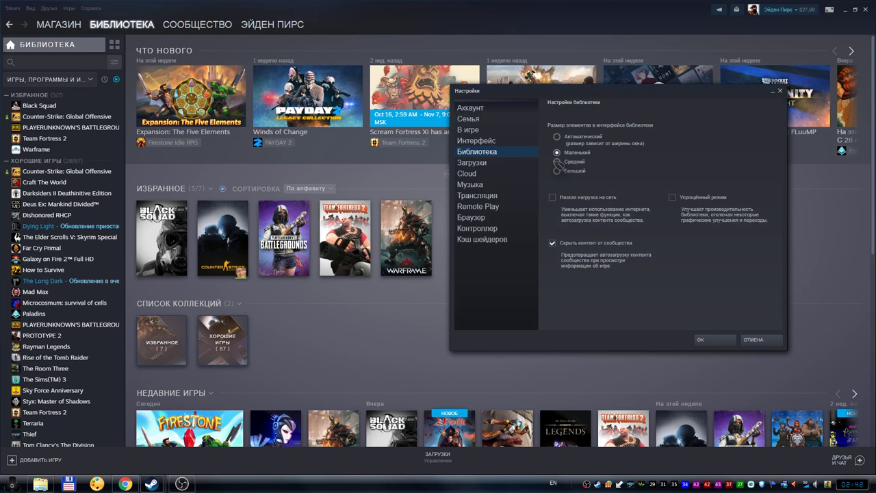
{"action": "left_click", "coordinate": [490, 141]}
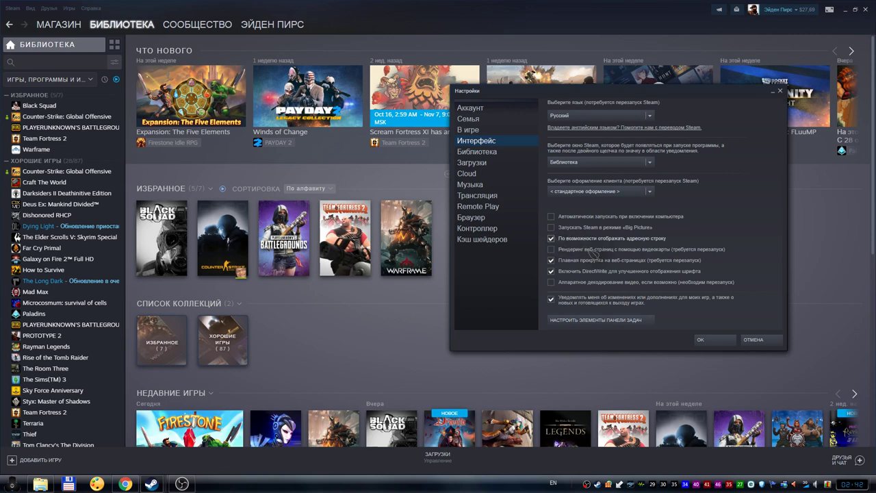
{"action": "left_click", "coordinate": [623, 192]}
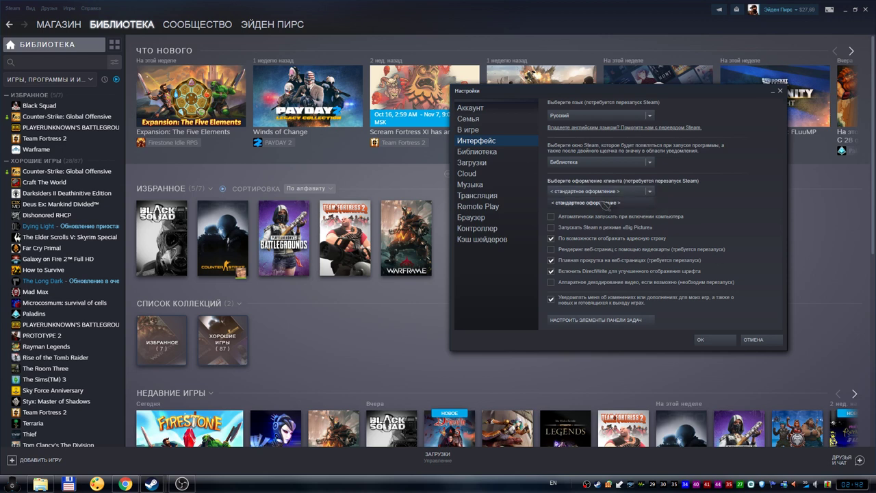
{"action": "left_click", "coordinate": [706, 210]}
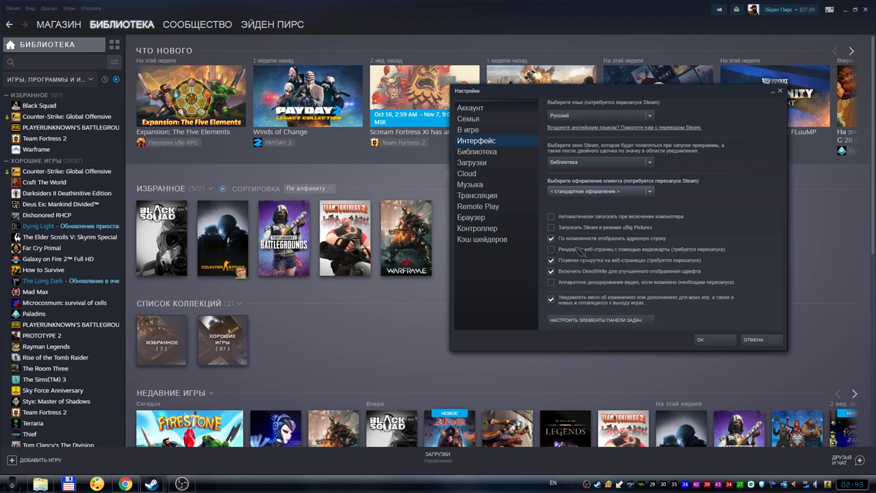
Try hiding the address bar and enabling graphics-card rendering of web pages, and set both interface options back.
{"action": "left_click", "coordinate": [558, 240]}
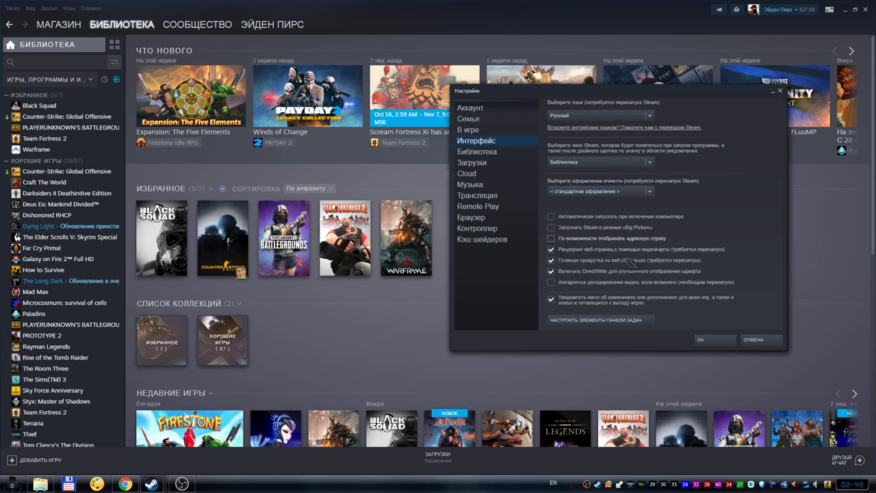
{"action": "left_click", "coordinate": [552, 250]}
{"action": "left_click", "coordinate": [551, 239]}
Enable simplified mode in the library settings and view the Black Squad and Counter-Strike: Global Offensive pages.
{"action": "left_click", "coordinate": [503, 155]}
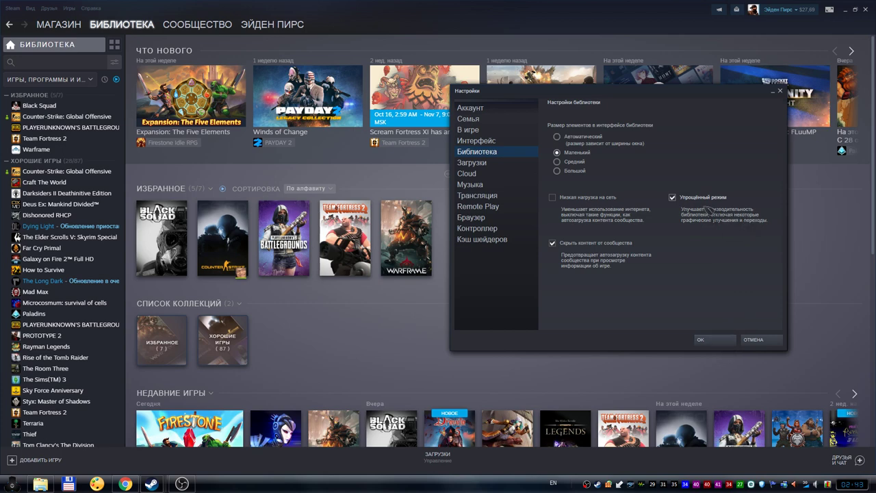
{"action": "left_click", "coordinate": [713, 344]}
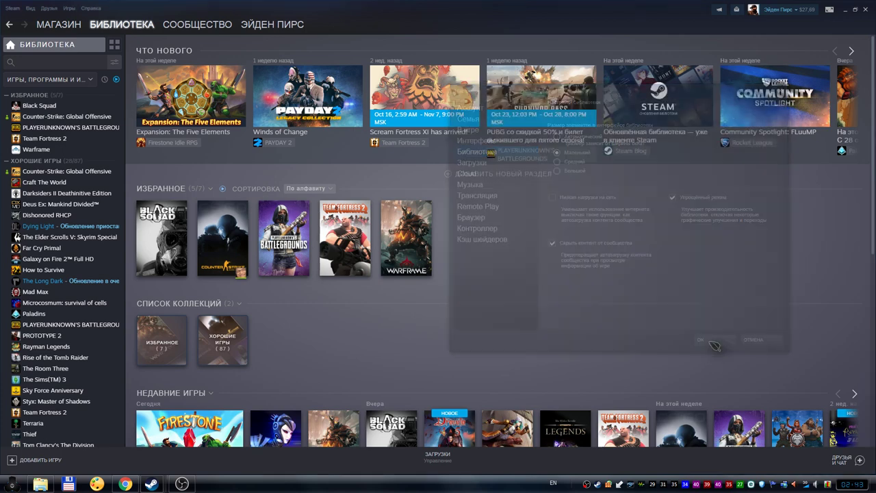
{"action": "left_click", "coordinate": [57, 107]}
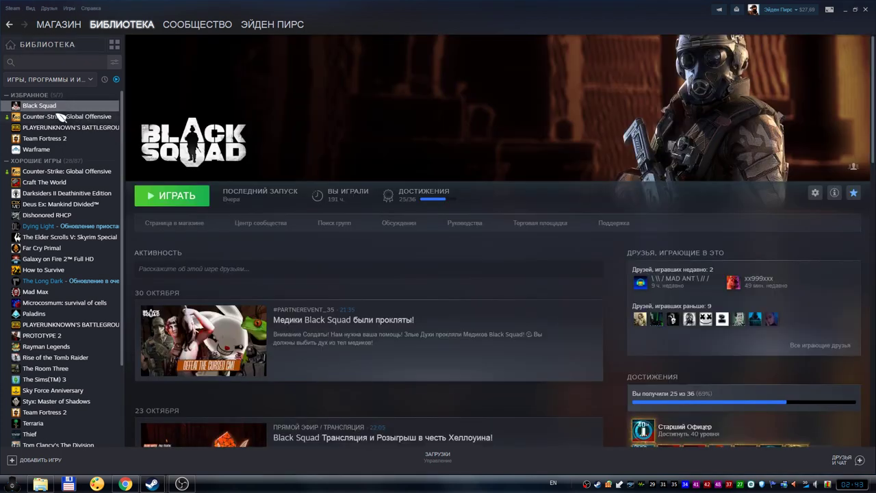
{"action": "left_click", "coordinate": [59, 116]}
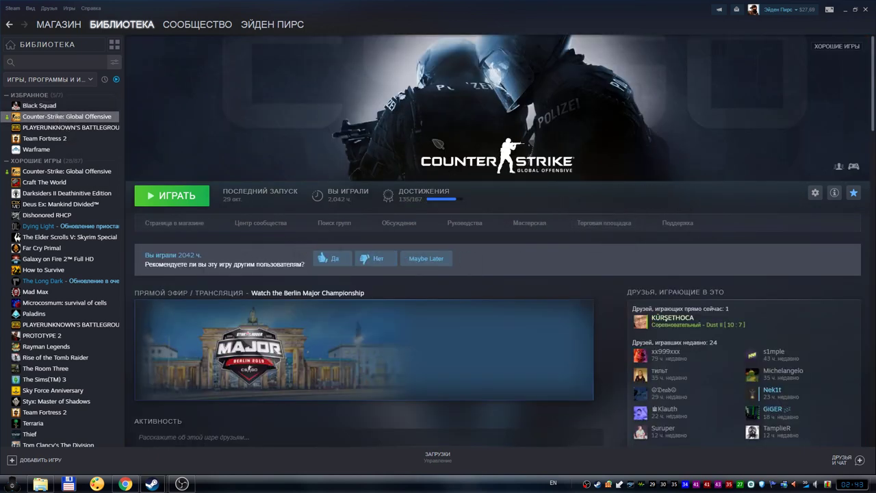
Turn off simplified mode in the library settings with the Counter-Strike: Global Offensive page open.
{"action": "left_click", "coordinate": [13, 8]}
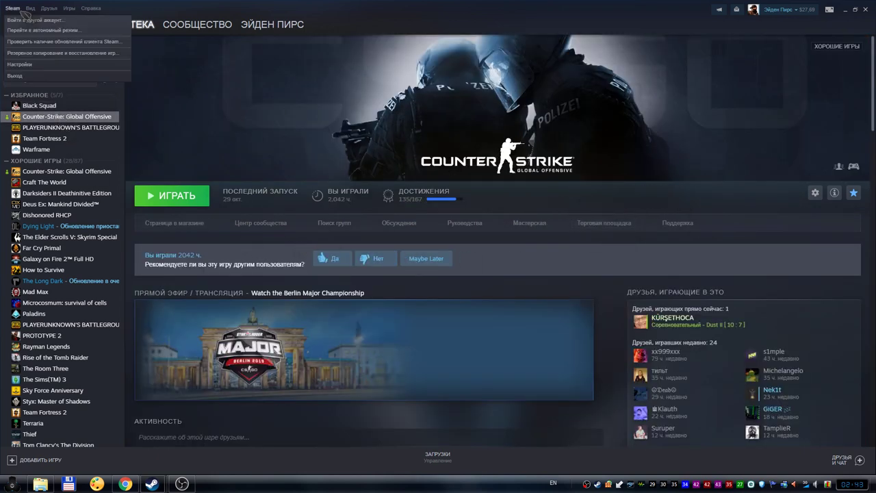
{"action": "left_click", "coordinate": [19, 65]}
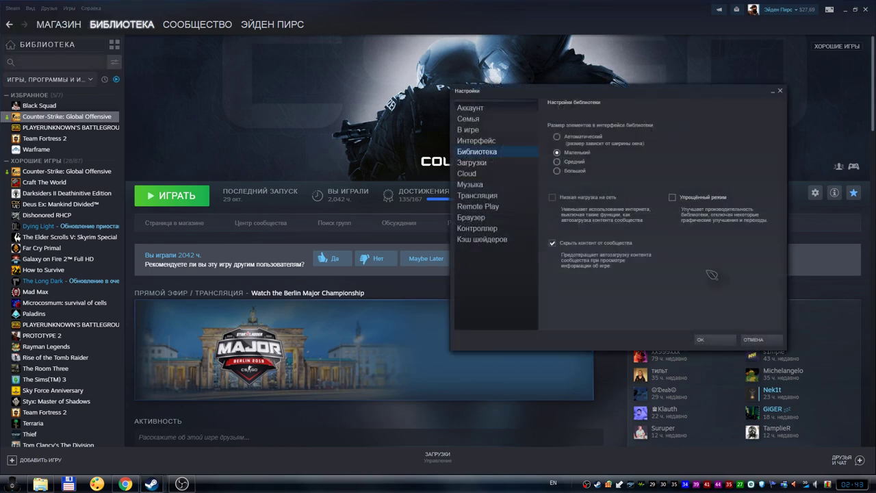
{"action": "left_click", "coordinate": [725, 340]}
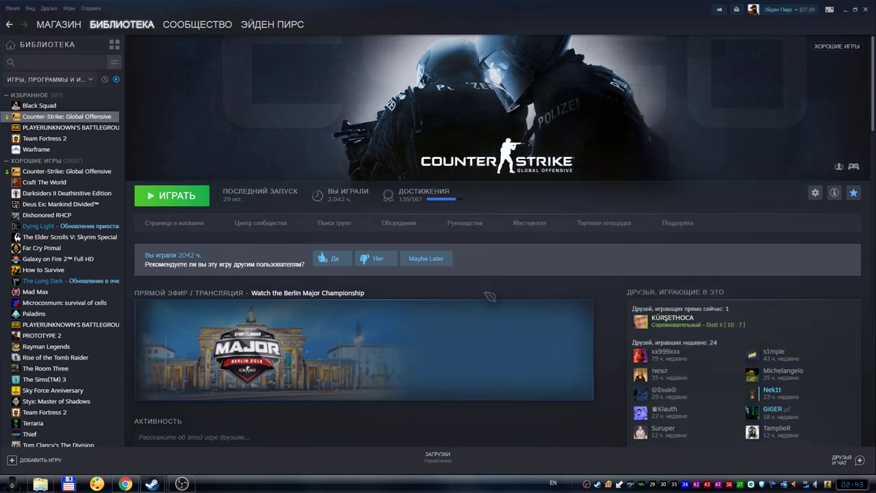
Enable simplified mode again in the library settings and return to the library home.
{"action": "left_click", "coordinate": [14, 8]}
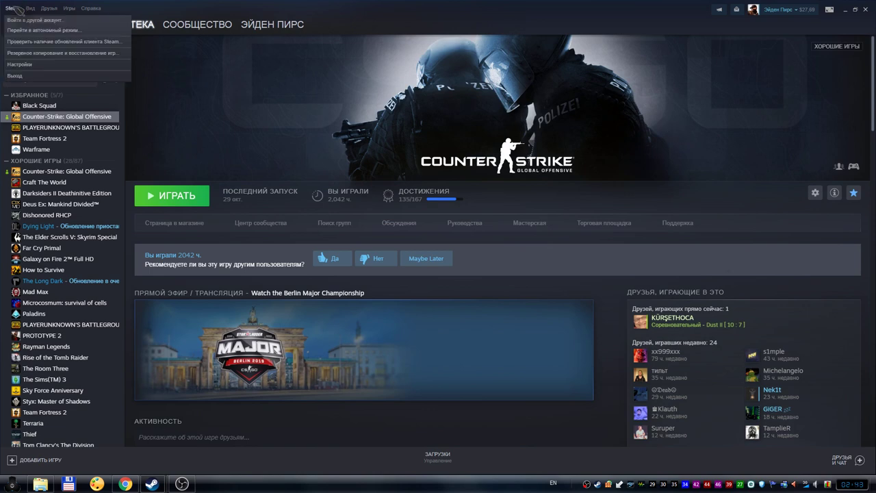
{"action": "left_click", "coordinate": [20, 64]}
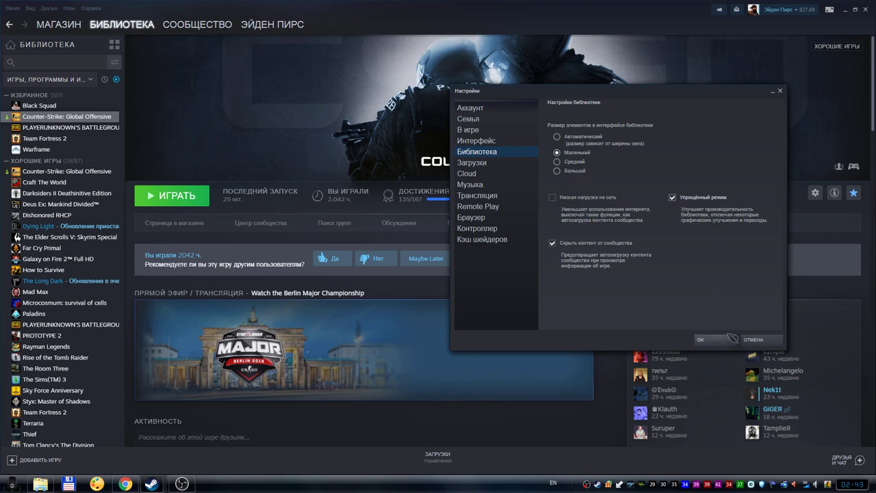
{"action": "left_click", "coordinate": [713, 340]}
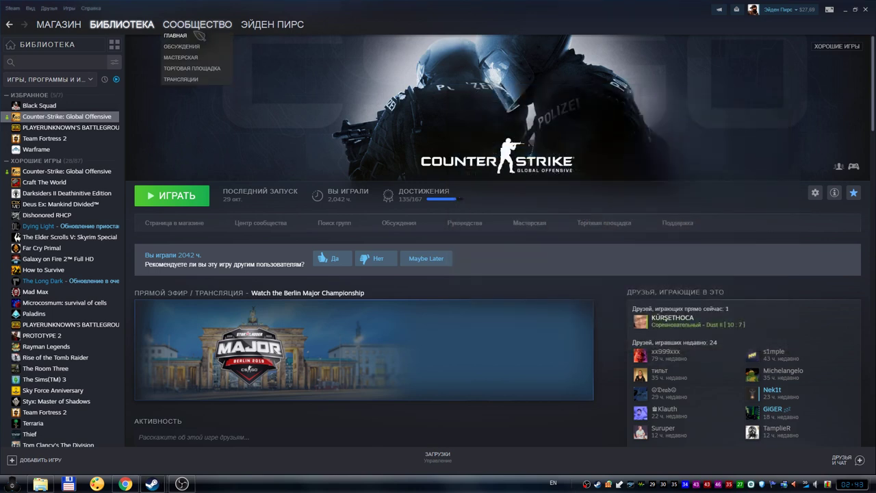
{"action": "left_click", "coordinate": [168, 32]}
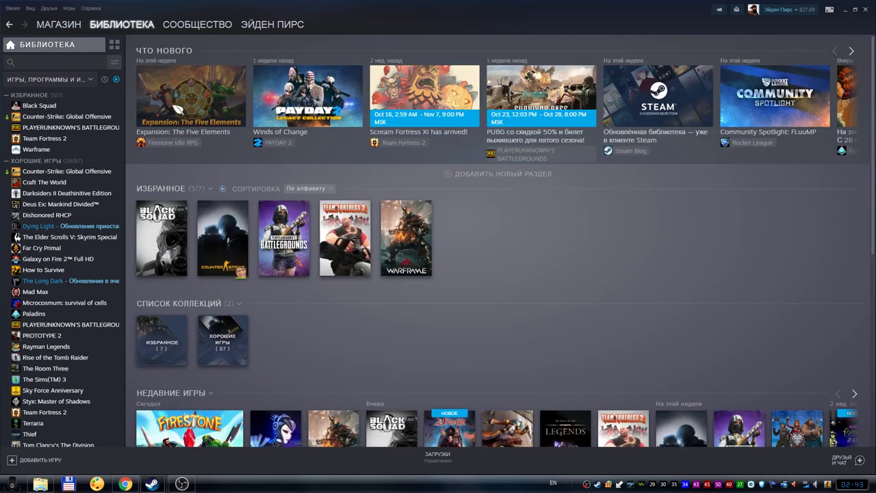
Set the library element size to automatic and look over the shelves on the home page.
{"action": "left_click", "coordinate": [15, 8]}
{"action": "left_click", "coordinate": [20, 65]}
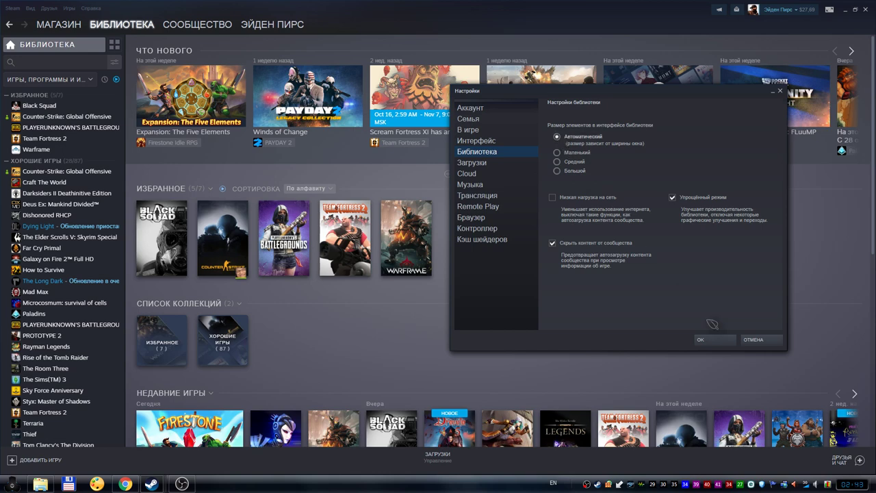
{"action": "left_click", "coordinate": [712, 340]}
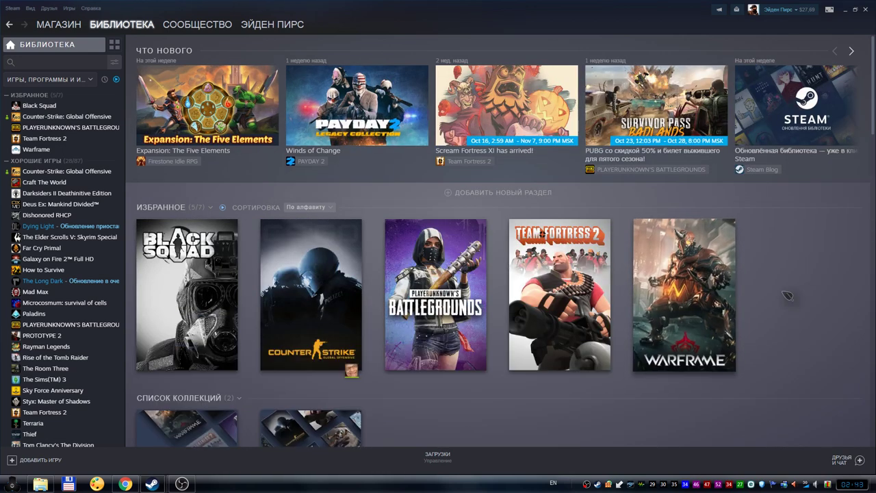
{"action": "scroll", "coordinate": [808, 289], "scroll_direction": "down", "scroll_amount": 2}
{"action": "scroll", "coordinate": [745, 251], "scroll_direction": "up", "scroll_amount": 1}
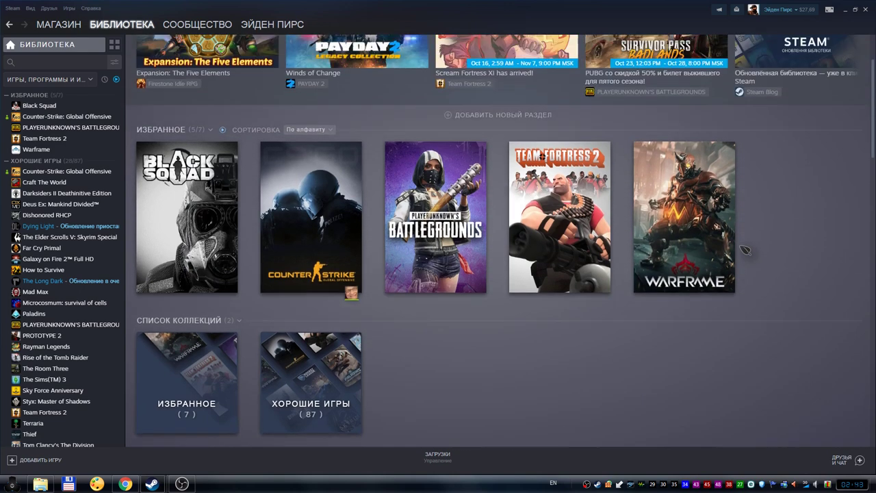
{"action": "scroll", "coordinate": [745, 250], "scroll_direction": "up", "scroll_amount": 1}
Set the library element size to large.
{"action": "left_click", "coordinate": [12, 8]}
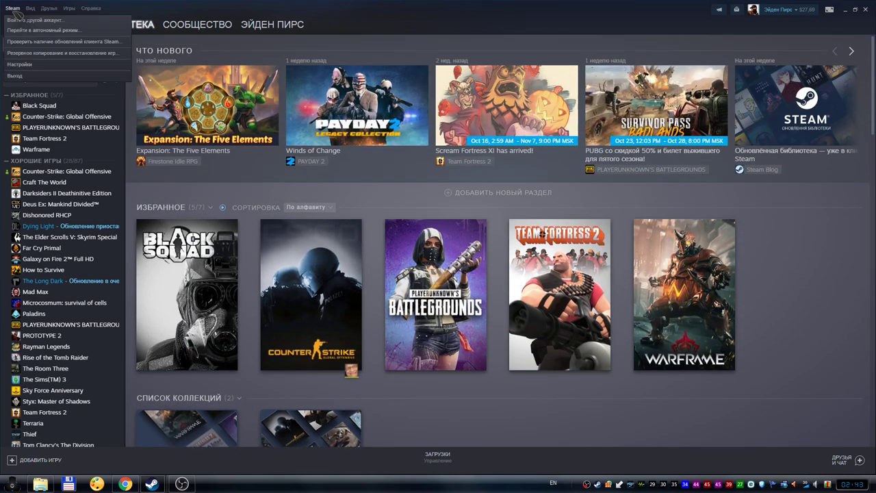
{"action": "left_click", "coordinate": [35, 65]}
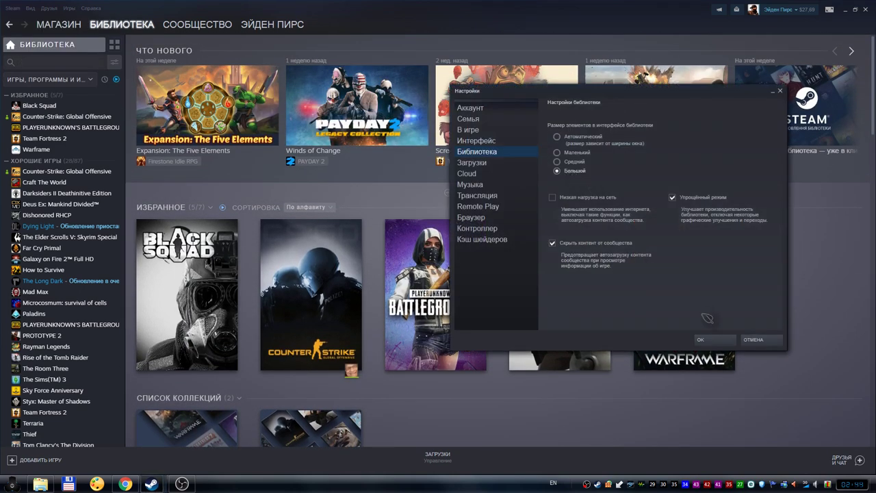
{"action": "left_click", "coordinate": [705, 340]}
Set the library element size to medium.
{"action": "mouse_move", "coordinate": [82, 35]}
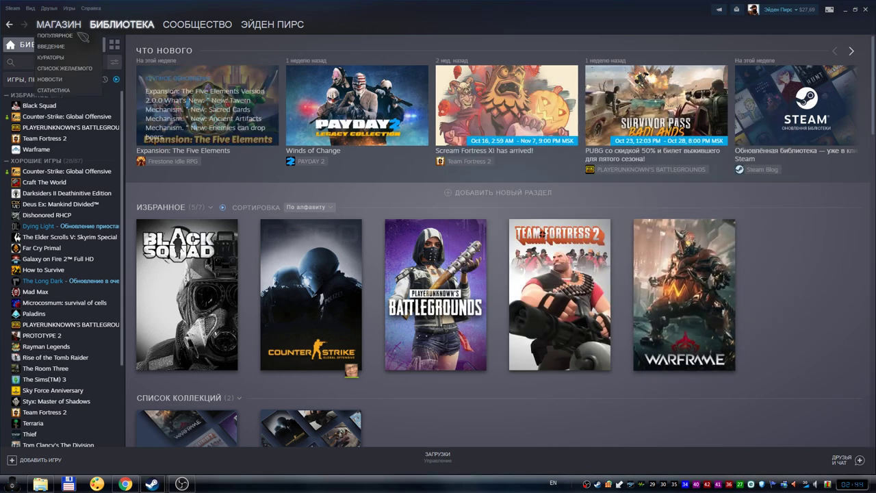
{"action": "left_click", "coordinate": [12, 8]}
{"action": "left_click", "coordinate": [34, 65]}
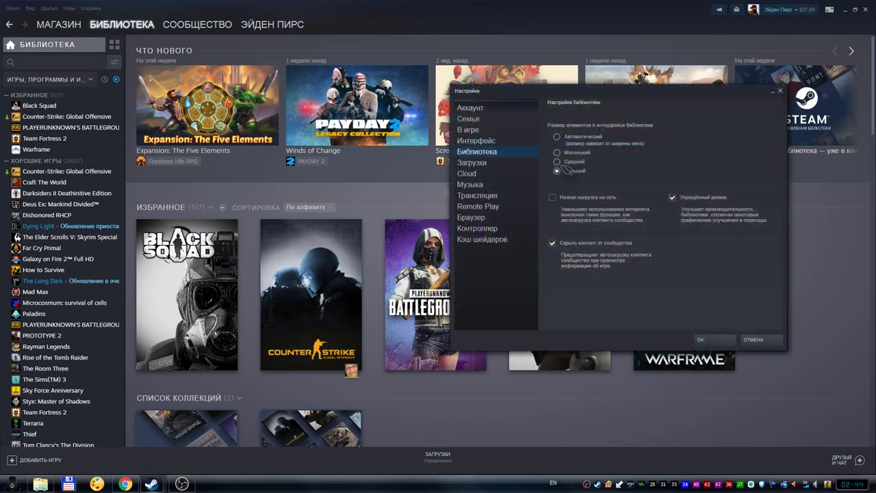
{"action": "left_click", "coordinate": [750, 337]}
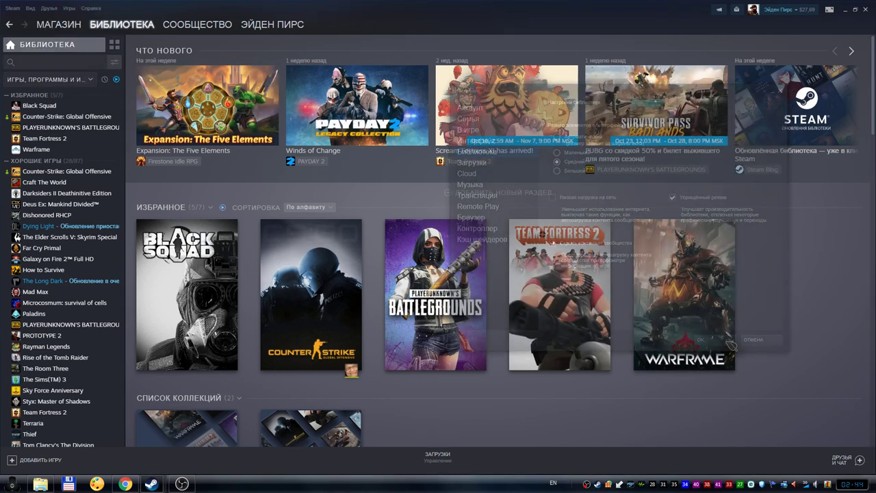
Set the library element size to small and browse the home shelves down to the end of all games.
{"action": "left_click", "coordinate": [13, 8]}
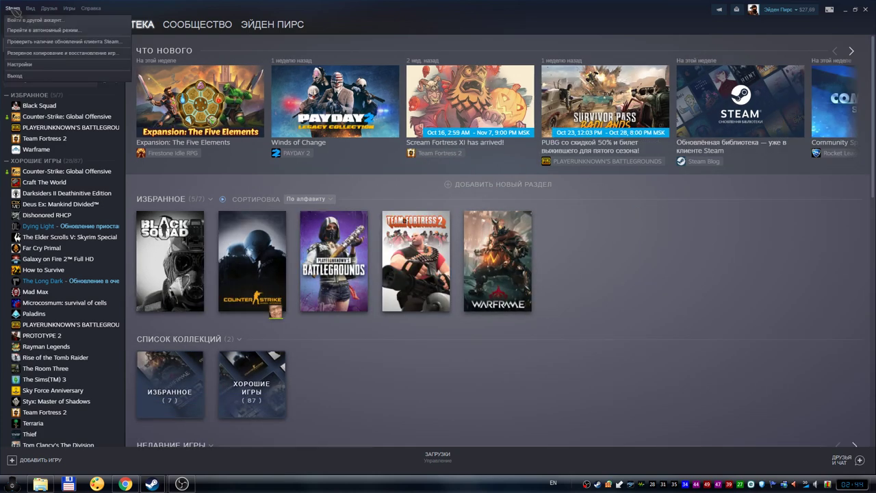
{"action": "left_click", "coordinate": [41, 65]}
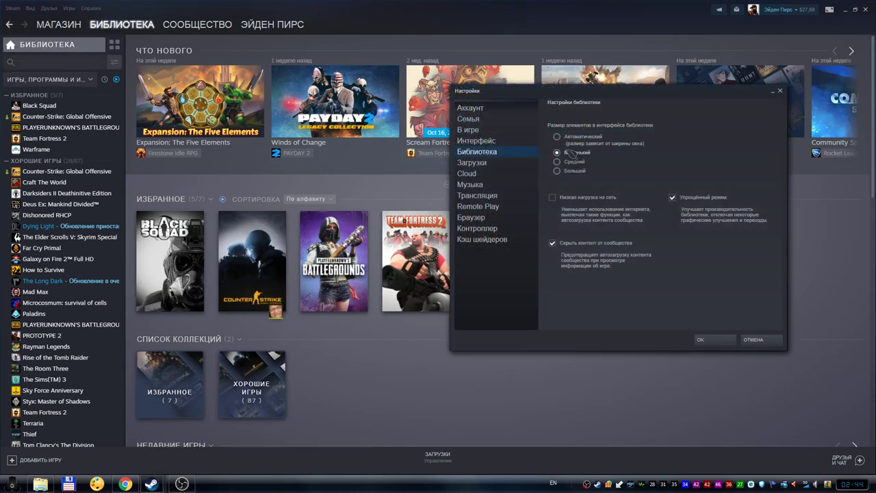
{"action": "left_click", "coordinate": [712, 339]}
{"action": "scroll", "coordinate": [692, 260], "scroll_direction": "down", "scroll_amount": 5}
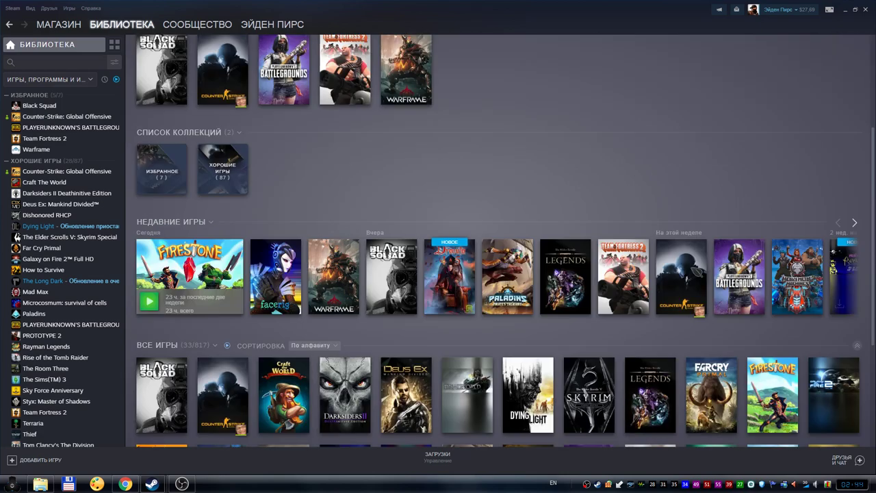
{"action": "scroll", "coordinate": [668, 208], "scroll_direction": "down", "scroll_amount": 4}
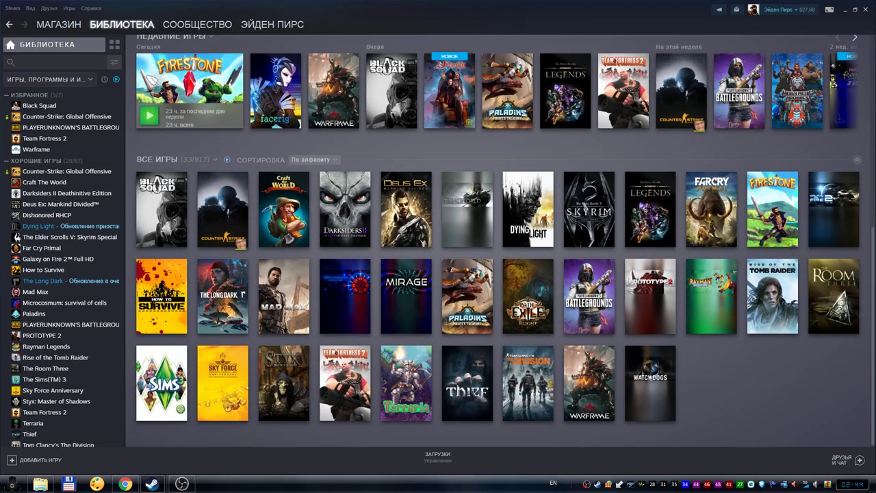
Set the library element size to large and browse to the end of the all-games shelf.
{"action": "left_click", "coordinate": [13, 8]}
{"action": "left_click", "coordinate": [41, 65]}
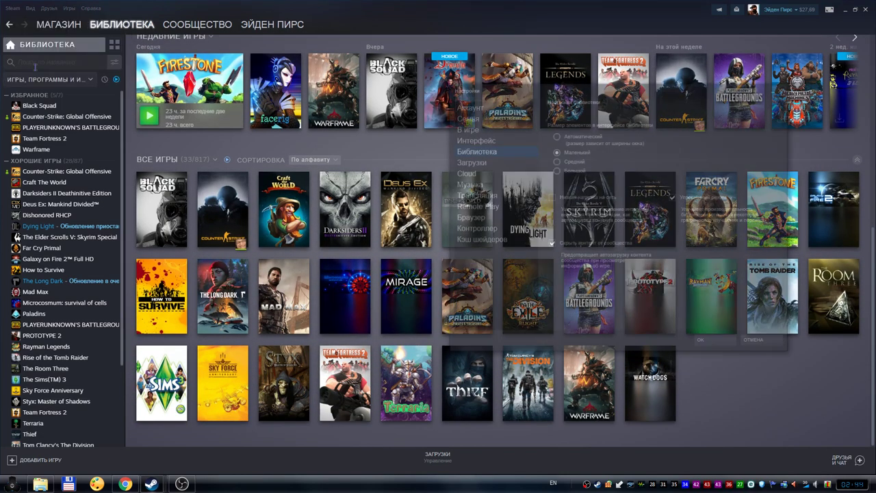
{"action": "left_click", "coordinate": [719, 339]}
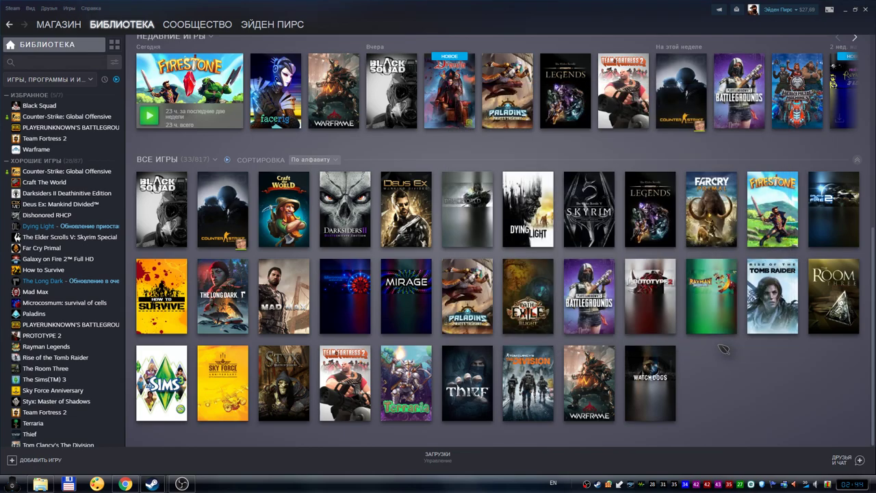
{"action": "scroll", "coordinate": [662, 272], "scroll_direction": "down", "scroll_amount": 3}
{"action": "scroll", "coordinate": [666, 269], "scroll_direction": "down", "scroll_amount": 10}
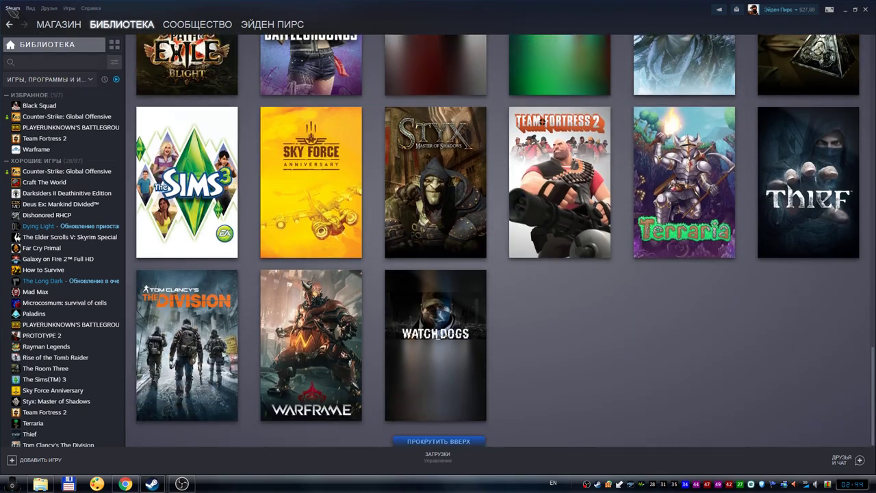
Set the library element size to small and return to the start of the home shelves.
{"action": "left_click", "coordinate": [13, 8]}
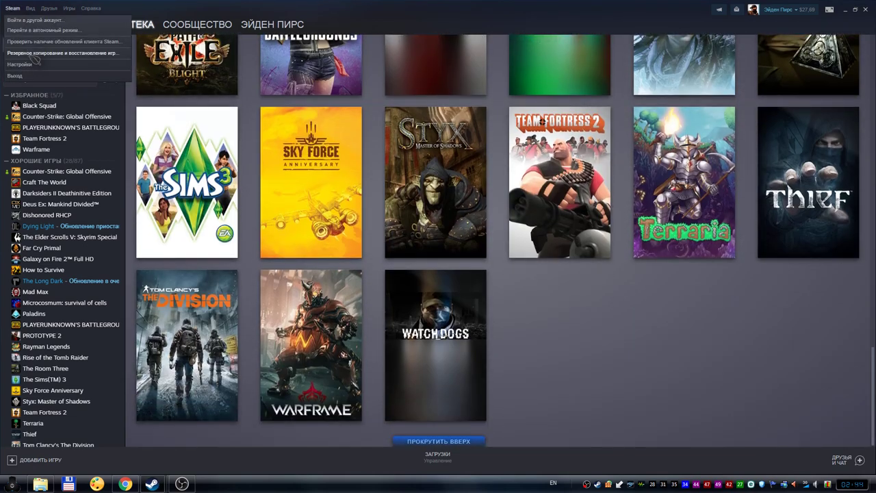
{"action": "left_click", "coordinate": [38, 65]}
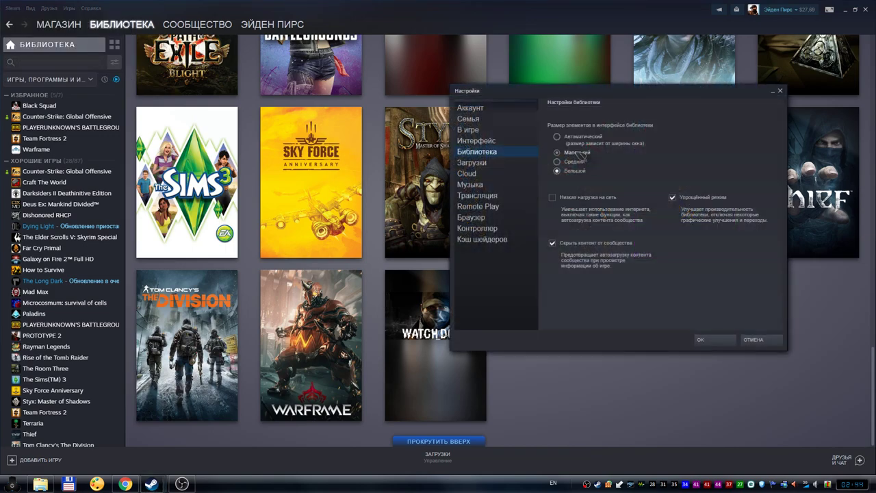
{"action": "left_click", "coordinate": [712, 340]}
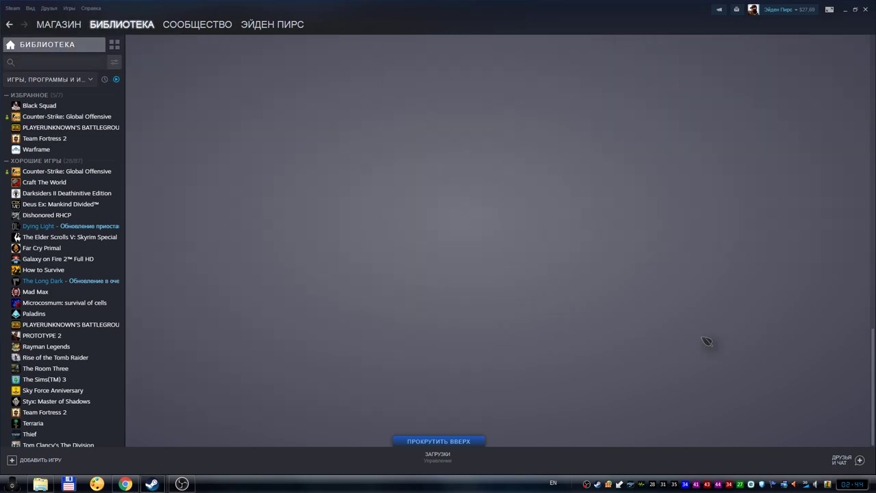
{"action": "scroll", "coordinate": [740, 344], "scroll_direction": "down", "scroll_amount": 3}
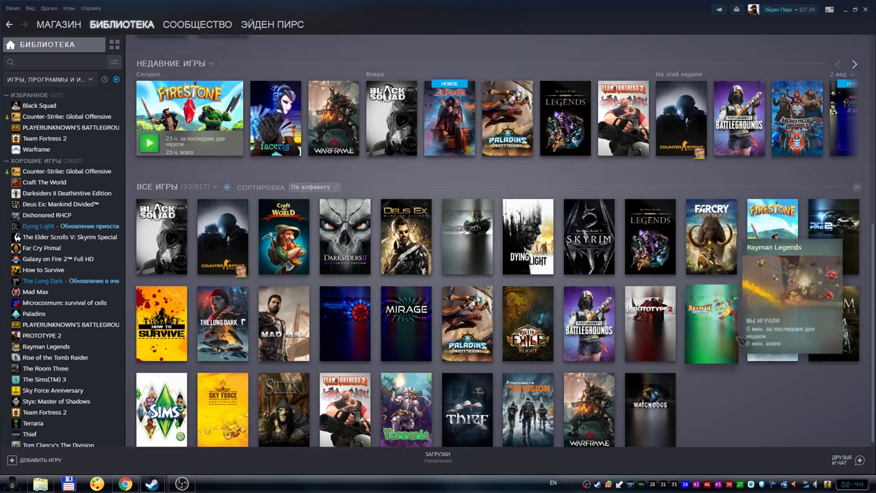
{"action": "scroll", "coordinate": [740, 344], "scroll_direction": "up", "scroll_amount": 6}
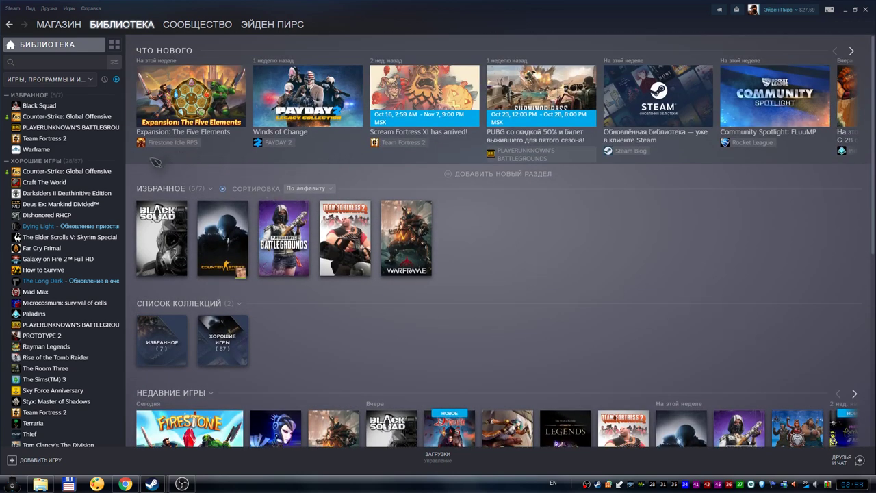
Add a new section to the library home page and delete it without choosing its content.
{"action": "left_click", "coordinate": [472, 174]}
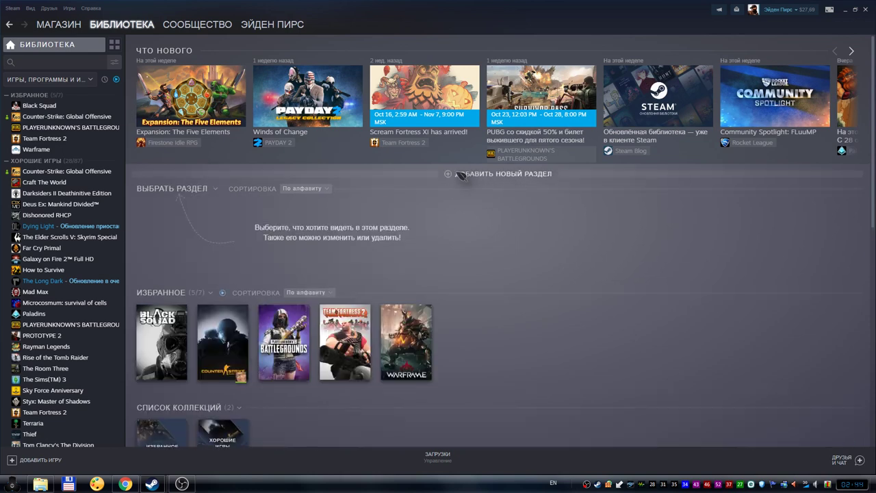
{"action": "left_click", "coordinate": [209, 189]}
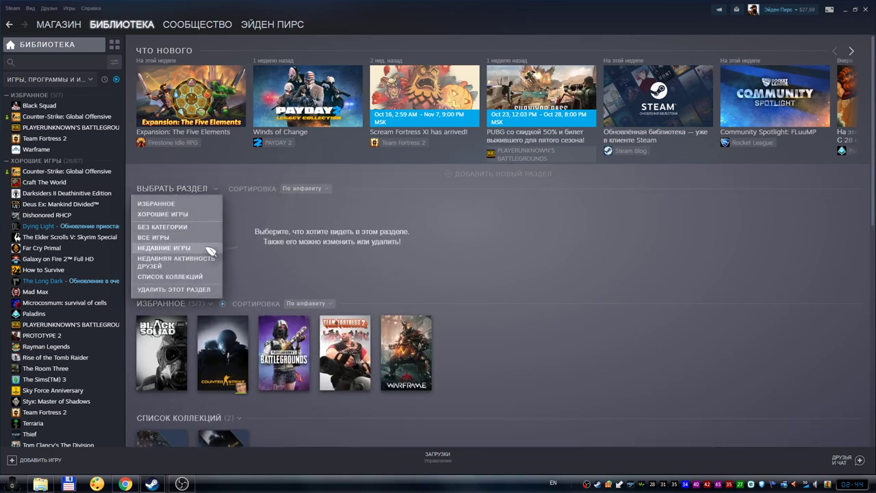
{"action": "left_click", "coordinate": [198, 292]}
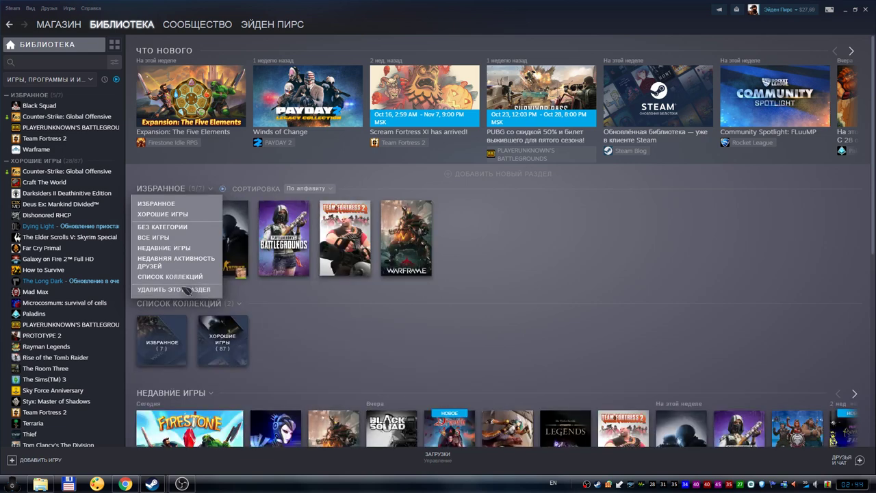
Search the library by name for "бес" and clear the search.
{"action": "left_click", "coordinate": [51, 62]}
{"action": "type", "text": ",t"}
{"action": "key", "text": "BackSpace"}
{"action": "key", "text": "BackSpace"}
{"action": "key", "text": "alt+shift"}
{"action": "type", "text": "бе"}
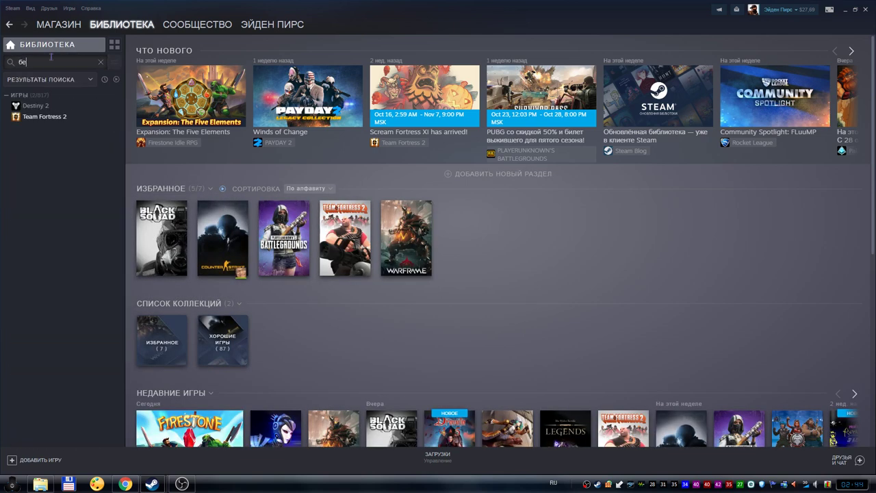
{"action": "type", "text": "сп"}
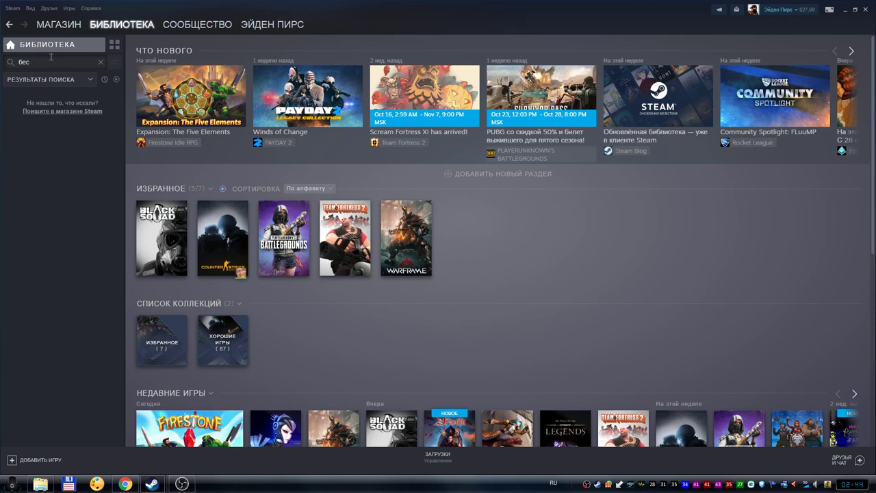
{"action": "key", "text": "BackSpace"}
{"action": "key", "text": "BackSpace"}
{"action": "key", "text": "BackSpace"}
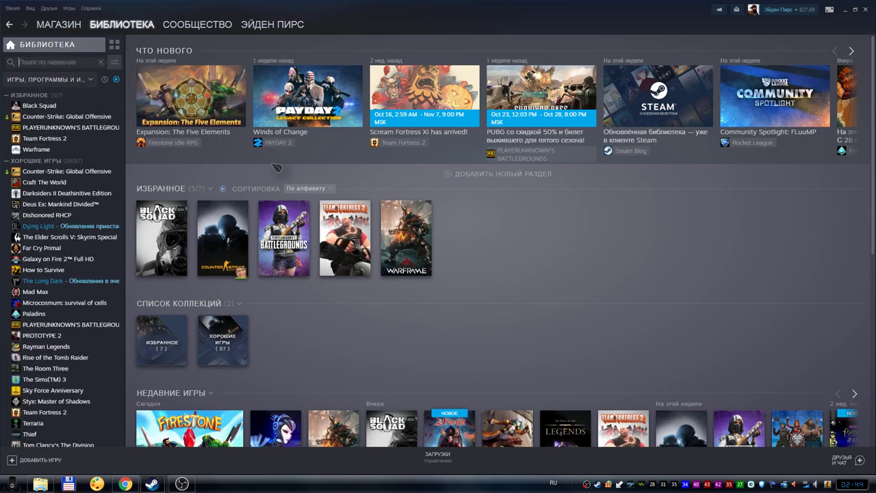
Add a home section showing the uncategorized games (Без категории) and delete that section.
{"action": "left_click", "coordinate": [490, 175]}
{"action": "left_click", "coordinate": [213, 192]}
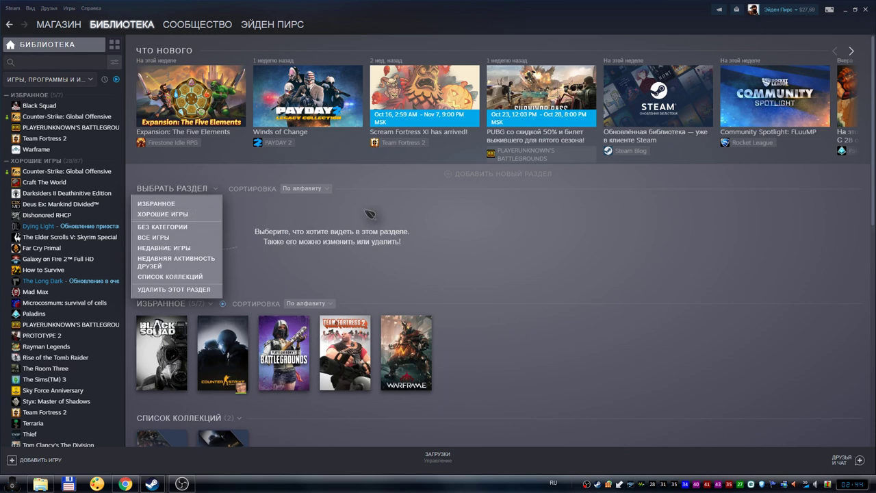
{"action": "left_click", "coordinate": [370, 215]}
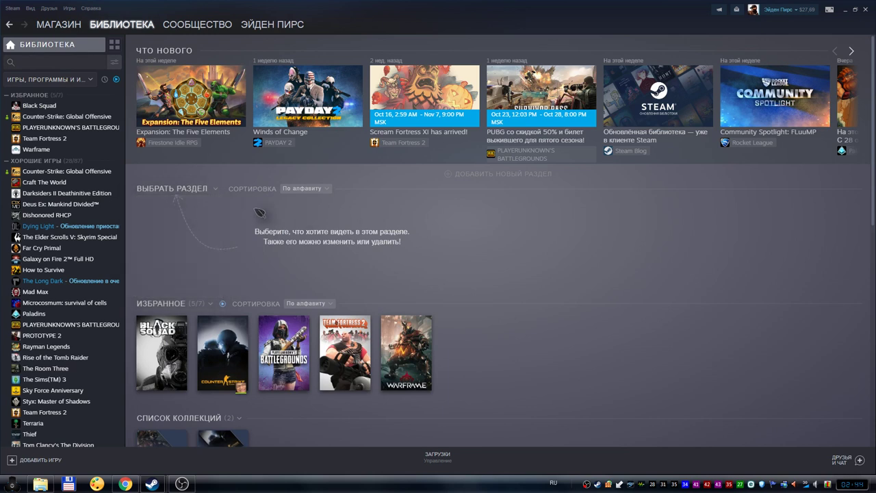
{"action": "left_click", "coordinate": [205, 189]}
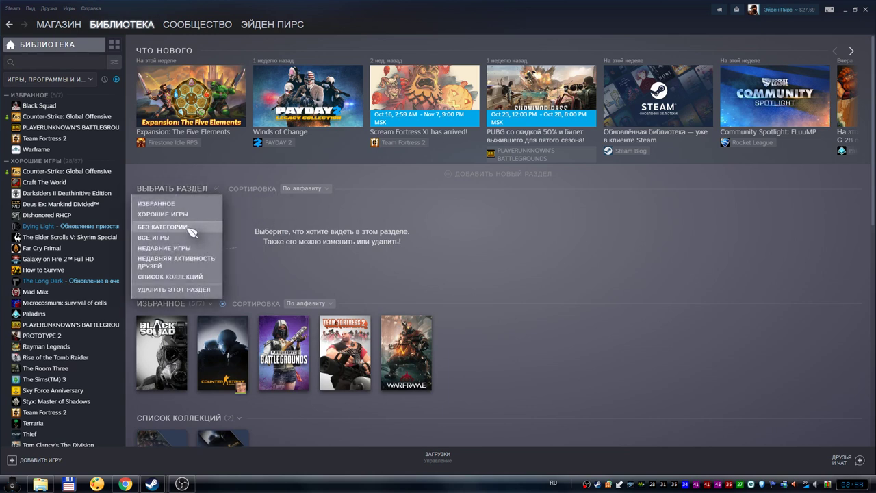
{"action": "left_click", "coordinate": [190, 230]}
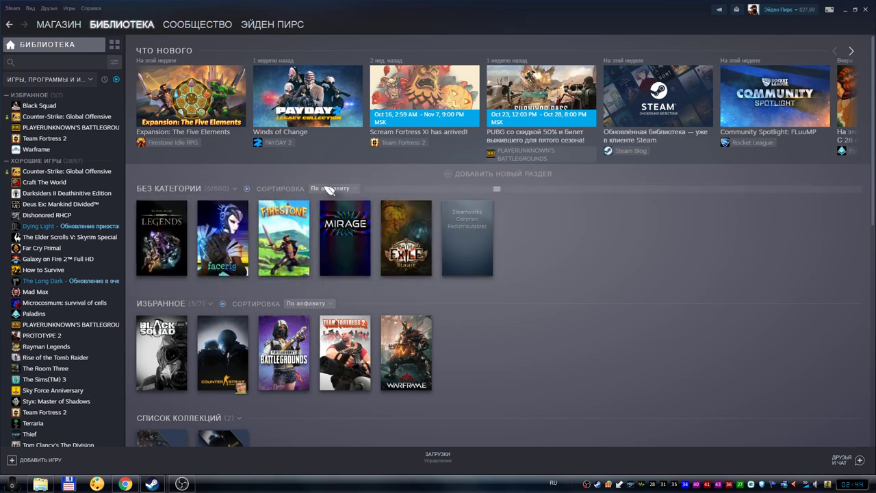
{"action": "left_click", "coordinate": [235, 189]}
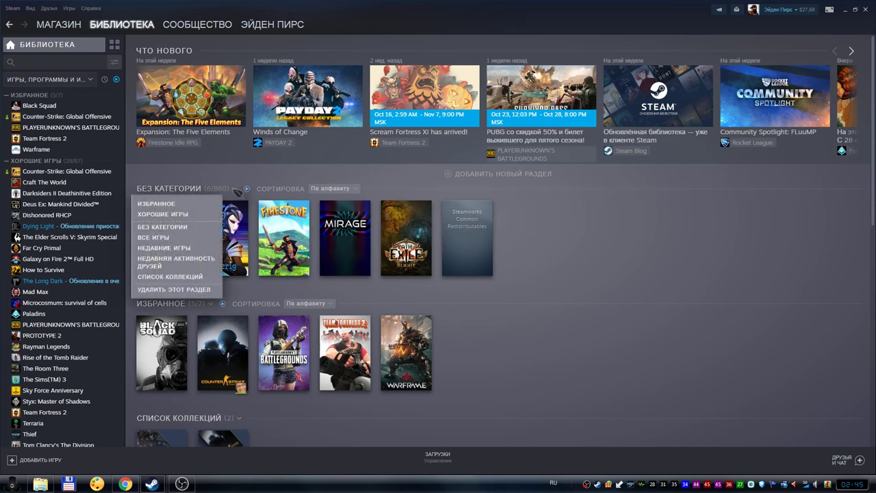
{"action": "left_click", "coordinate": [171, 291]}
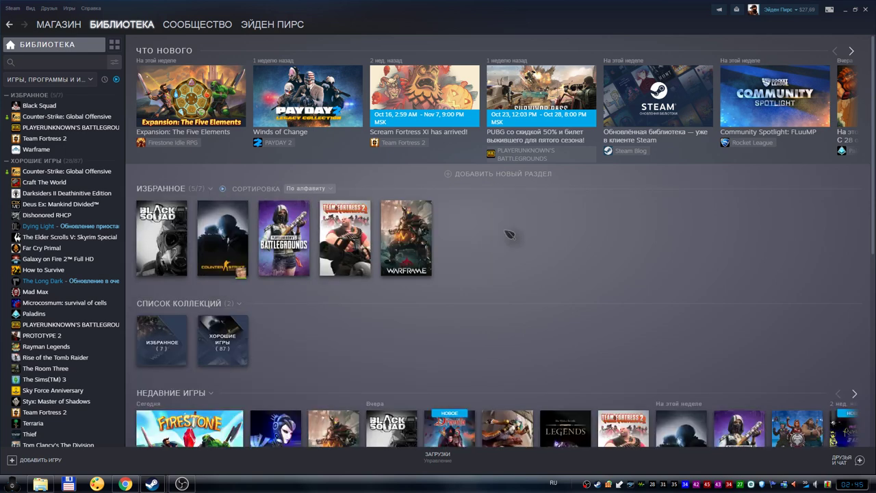
Browse the home shelves from favorites to all games and examine the section choices of the all-games shelf.
{"action": "scroll", "coordinate": [521, 237], "scroll_direction": "down", "scroll_amount": 3}
{"action": "scroll", "coordinate": [534, 241], "scroll_direction": "up", "scroll_amount": 3}
{"action": "scroll", "coordinate": [206, 239], "scroll_direction": "down", "scroll_amount": 5}
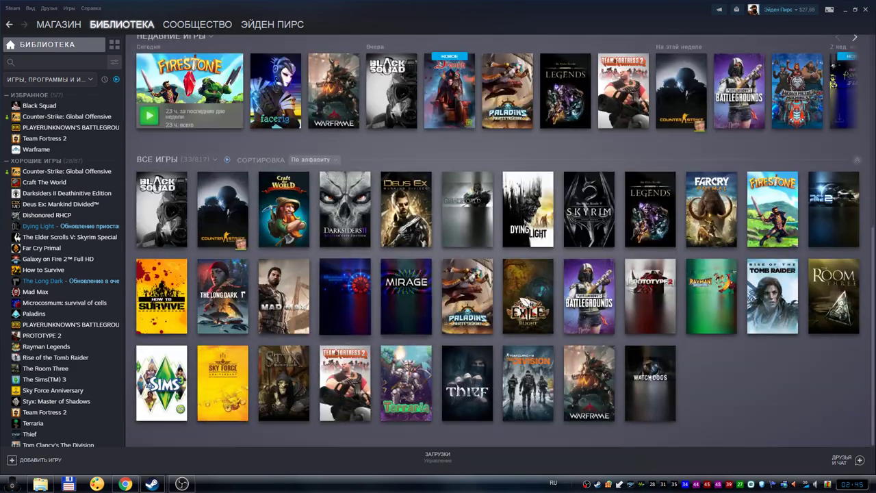
{"action": "scroll", "coordinate": [431, 309], "scroll_direction": "up", "scroll_amount": 4}
{"action": "scroll", "coordinate": [432, 307], "scroll_direction": "down", "scroll_amount": 4}
{"action": "scroll", "coordinate": [421, 311], "scroll_direction": "up", "scroll_amount": 4}
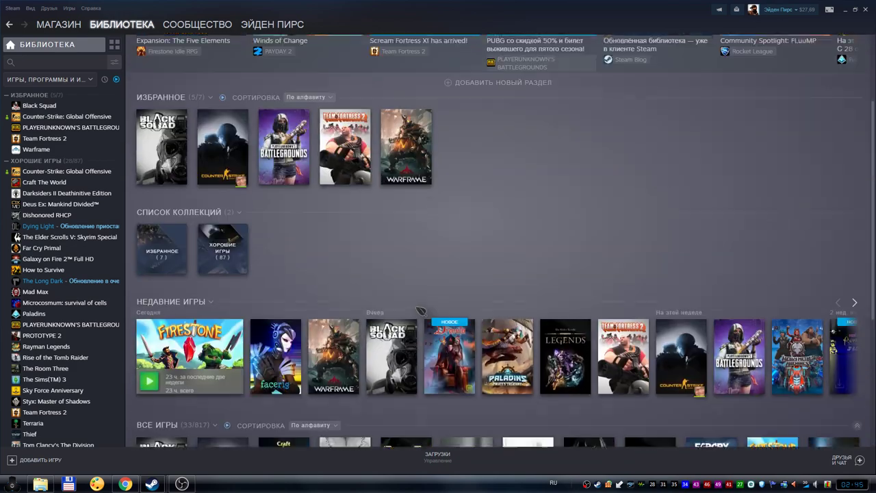
{"action": "scroll", "coordinate": [420, 310], "scroll_direction": "up", "scroll_amount": 2}
{"action": "scroll", "coordinate": [421, 311], "scroll_direction": "down", "scroll_amount": 3}
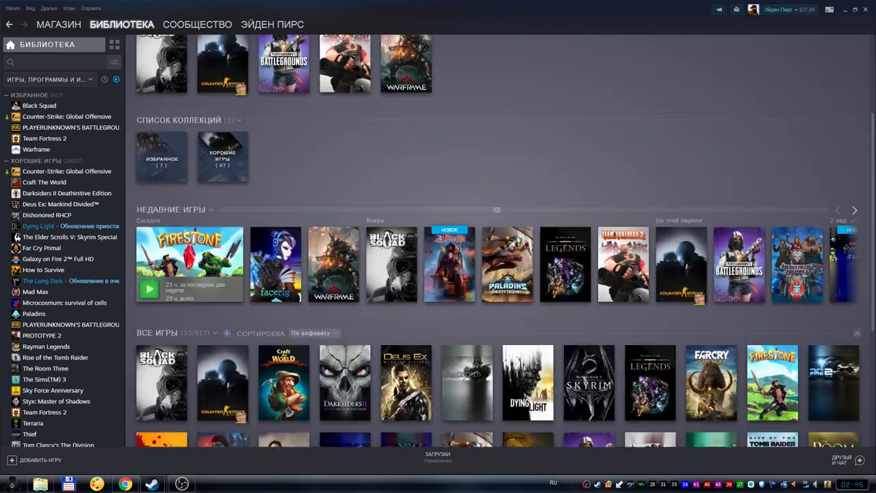
{"action": "scroll", "coordinate": [420, 310], "scroll_direction": "down", "scroll_amount": 3}
{"action": "left_click", "coordinate": [215, 159]}
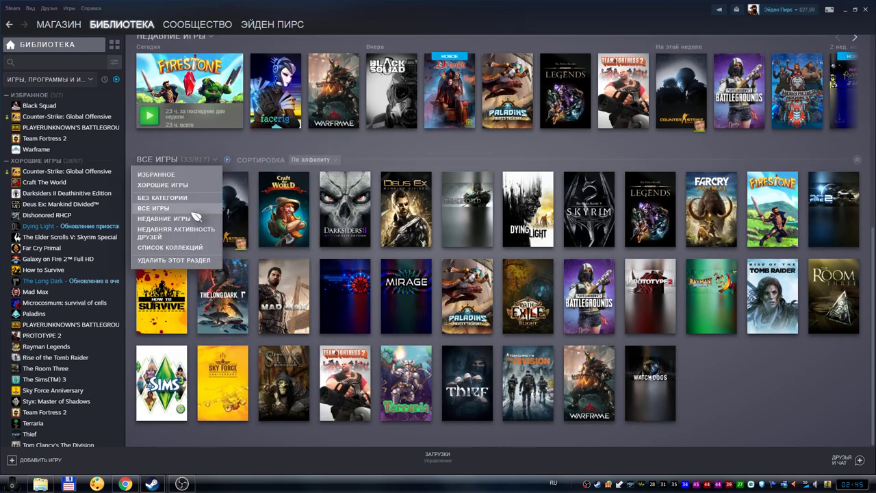
{"action": "left_click", "coordinate": [386, 157]}
{"action": "scroll", "coordinate": [274, 205], "scroll_direction": "up", "scroll_amount": 3}
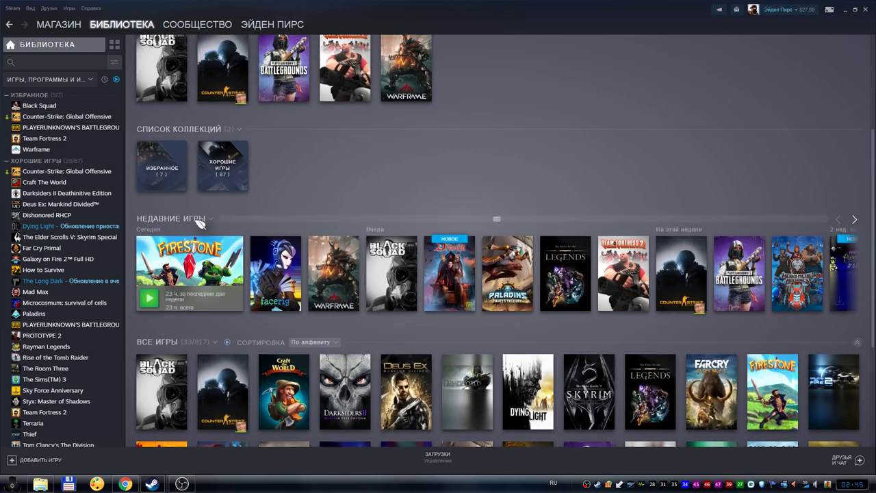
{"action": "scroll", "coordinate": [335, 198], "scroll_direction": "up", "scroll_amount": 4}
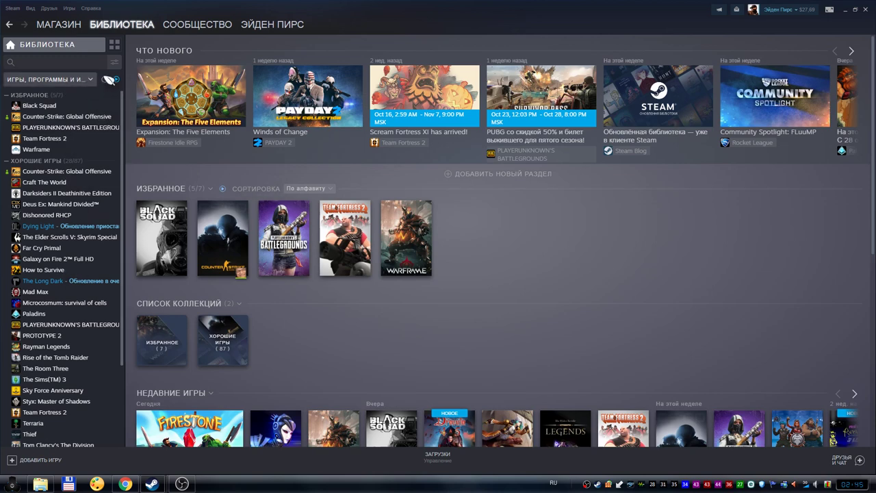
Examine the advanced filters, filtering the library by single-player games (Одиночная игра) and removing that filter.
{"action": "left_click", "coordinate": [117, 62]}
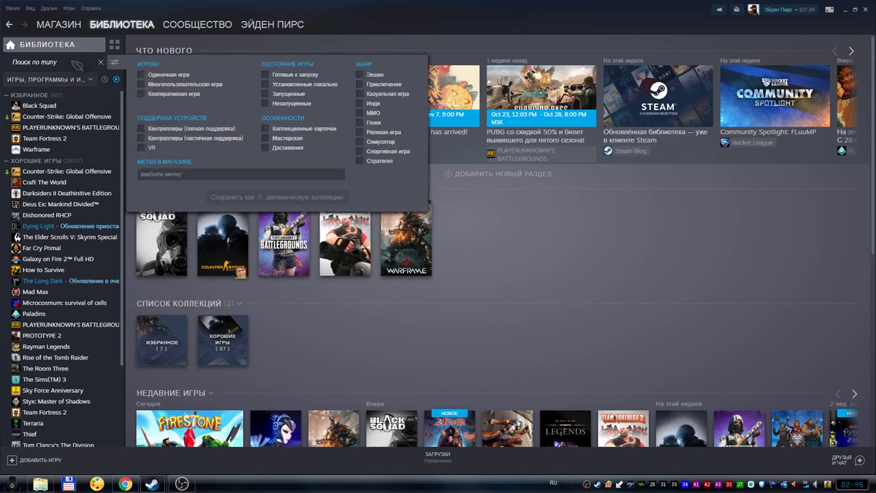
{"action": "left_click", "coordinate": [116, 63]}
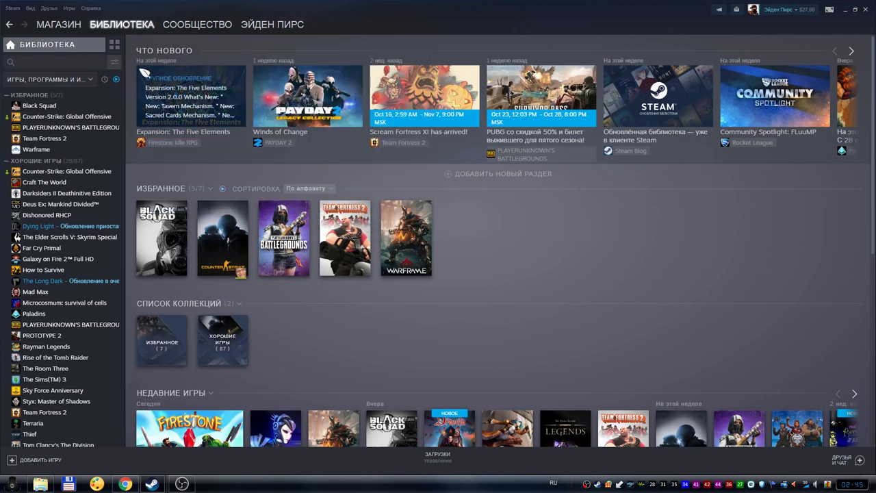
{"action": "left_click", "coordinate": [118, 64]}
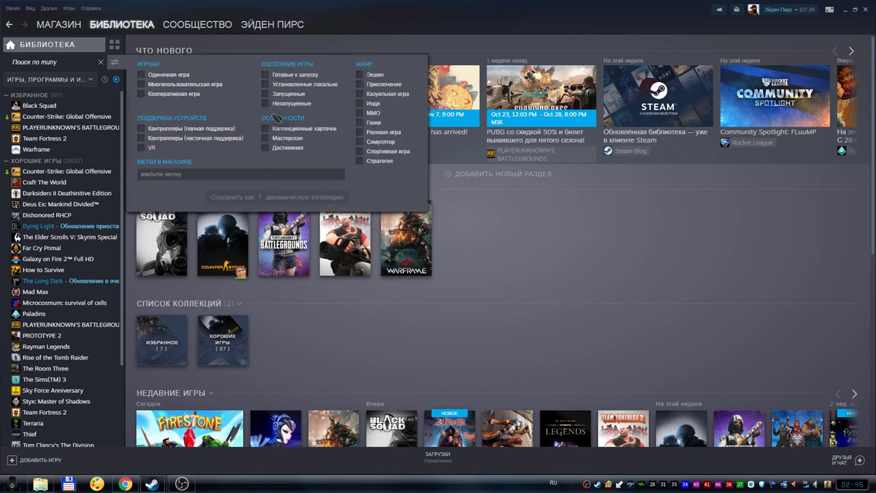
{"action": "left_click", "coordinate": [169, 75]}
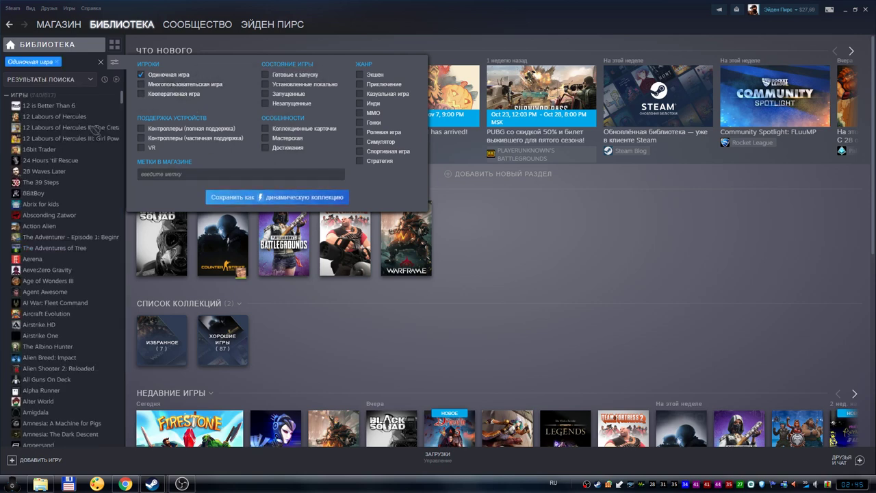
{"action": "left_click", "coordinate": [162, 82]}
{"action": "left_click", "coordinate": [162, 82]}
{"action": "left_click", "coordinate": [162, 74]}
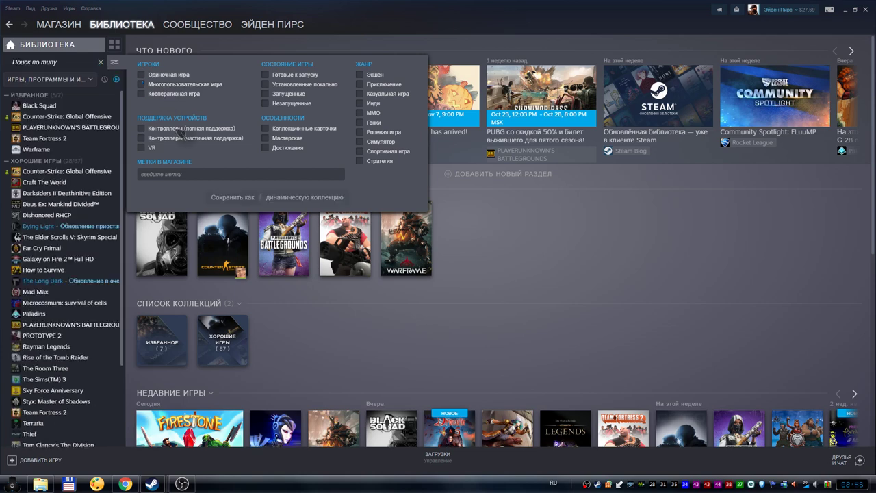
Filter the library by the store tag Бесплатная игра, found with "бес", and look through the filtered game list.
{"action": "left_click", "coordinate": [179, 174]}
{"action": "type", "text": "бес"}
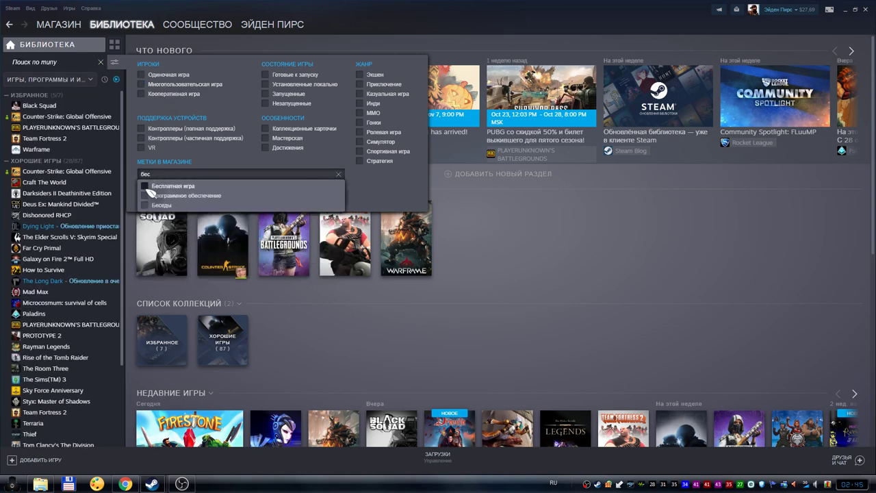
{"action": "left_click", "coordinate": [172, 186]}
{"action": "left_click", "coordinate": [481, 253]}
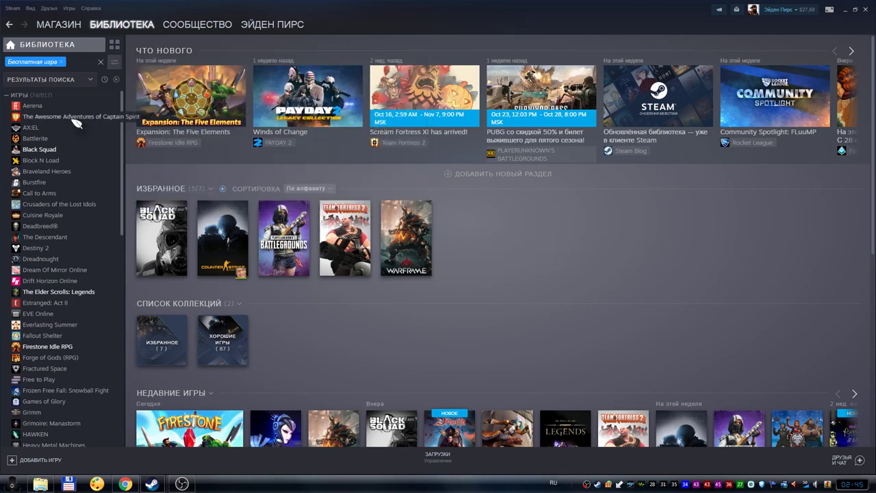
{"action": "scroll", "coordinate": [76, 137], "scroll_direction": "down", "scroll_amount": 10}
{"action": "scroll", "coordinate": [83, 140], "scroll_direction": "down", "scroll_amount": 2}
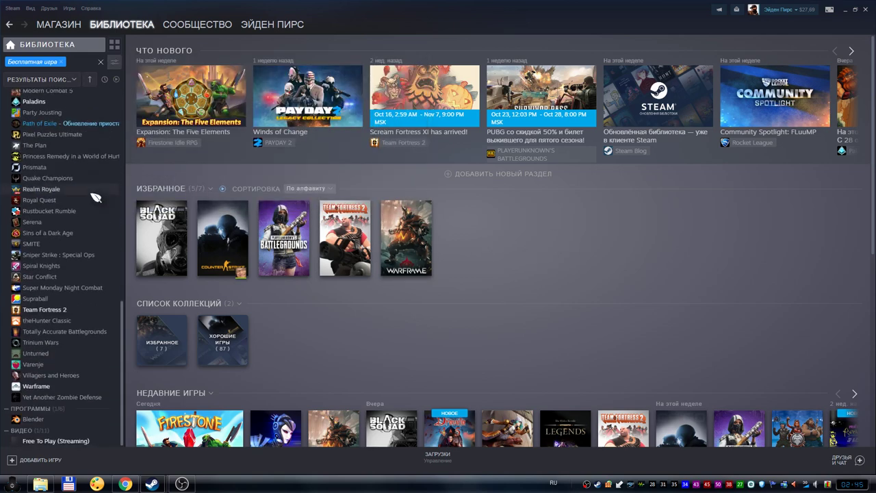
{"action": "scroll", "coordinate": [85, 308], "scroll_direction": "up", "scroll_amount": 3}
{"action": "scroll", "coordinate": [86, 310], "scroll_direction": "up", "scroll_amount": 10}
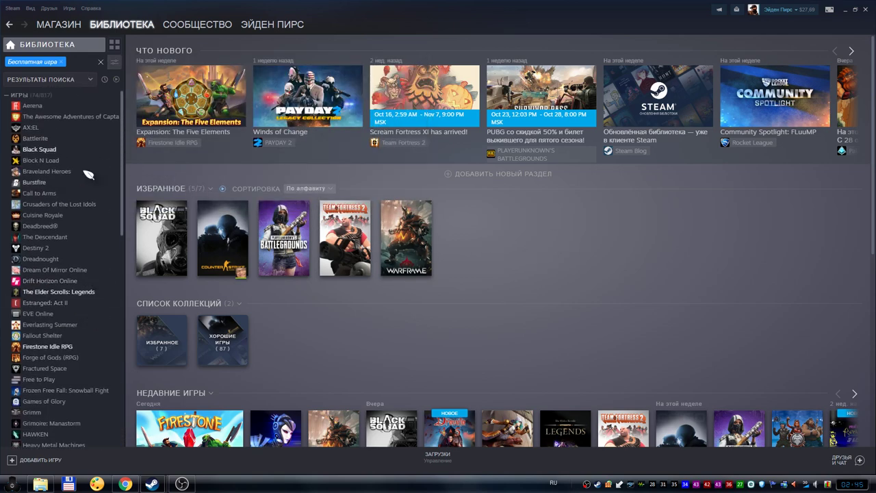
Clear the Бесплатная игра filter and skim the full game list.
{"action": "left_click", "coordinate": [102, 62]}
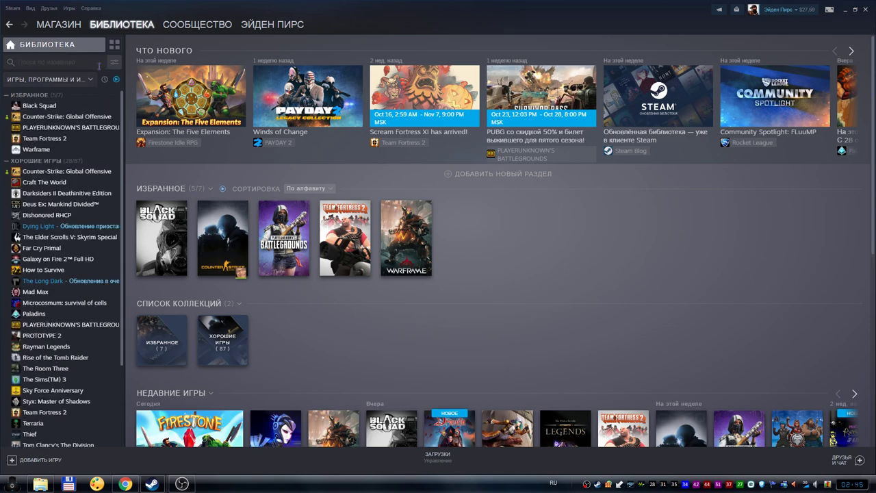
{"action": "scroll", "coordinate": [81, 272], "scroll_direction": "down", "scroll_amount": 3}
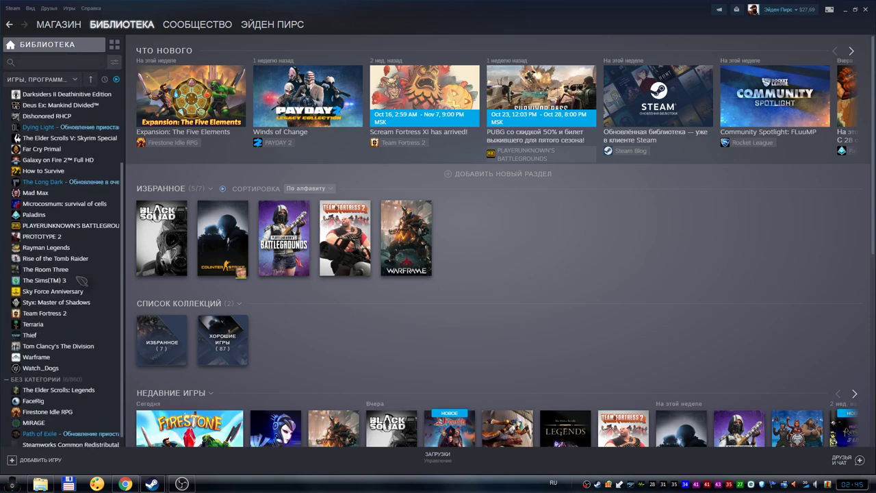
{"action": "scroll", "coordinate": [80, 272], "scroll_direction": "up", "scroll_amount": 3}
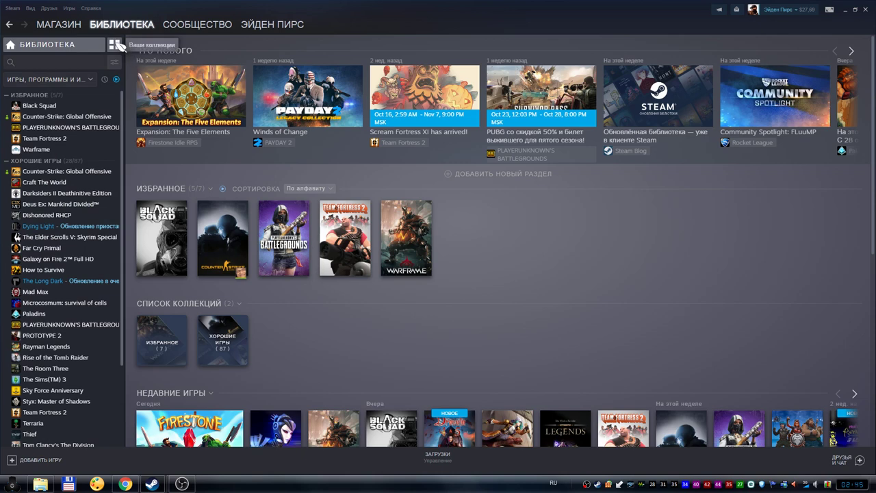
Create a dynamic collection (Динамическая) named FREE TO PLAY from the collections overview.
{"action": "left_click", "coordinate": [115, 44]}
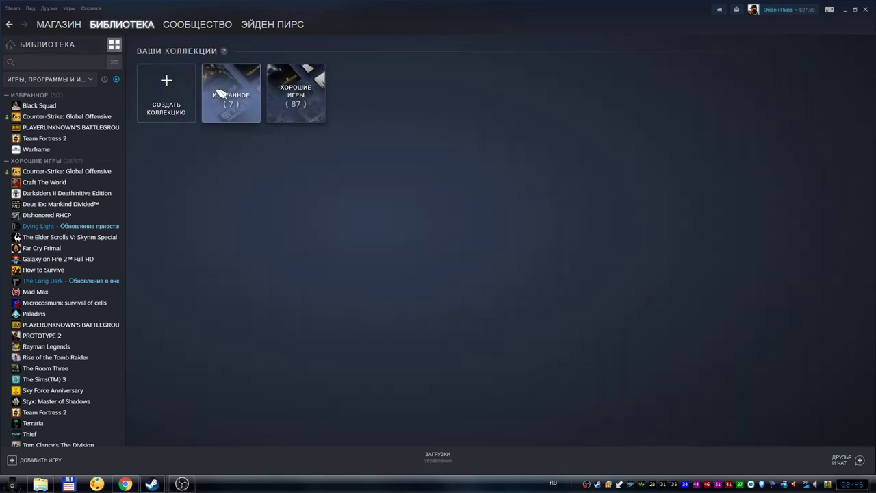
{"action": "left_click", "coordinate": [179, 90]}
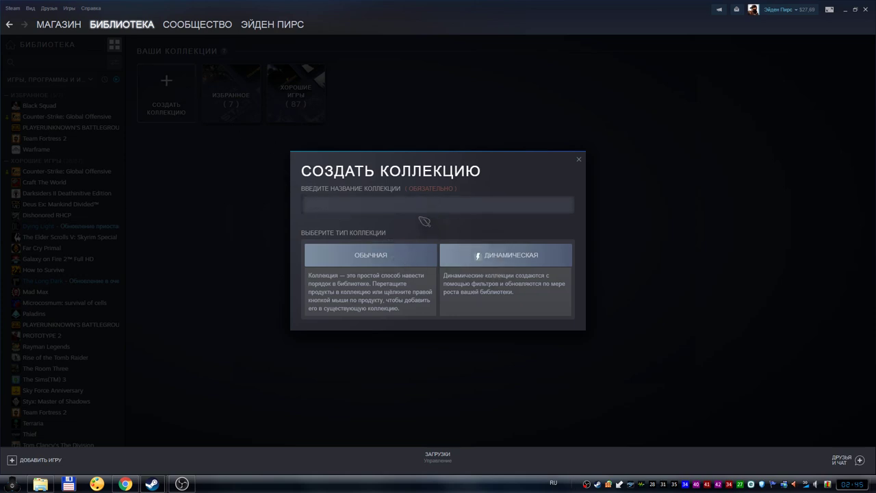
{"action": "key", "text": "BackSpace"}
{"action": "left_click", "coordinate": [522, 255]}
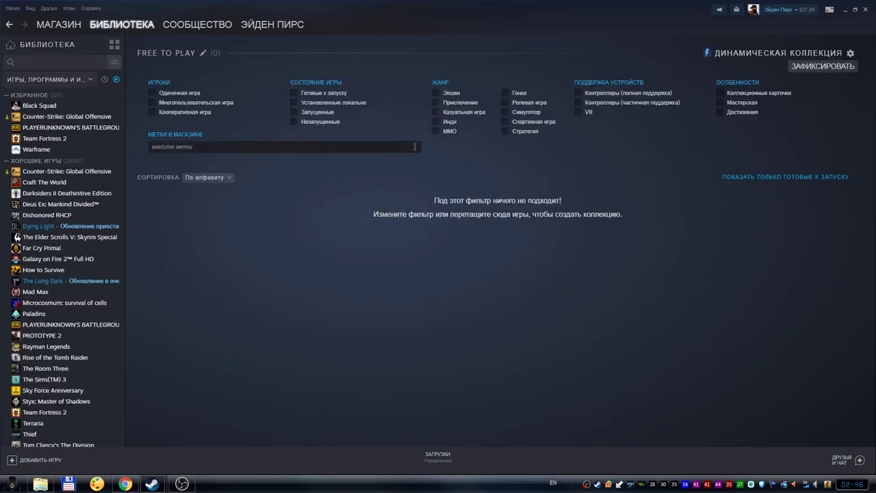
Add the store tag Бесплатная игра, found with "бес", as the FREE TO PLAY collection's filter and clear the tag search.
{"action": "left_click", "coordinate": [236, 148]}
{"action": "key", "text": "alt+shift"}
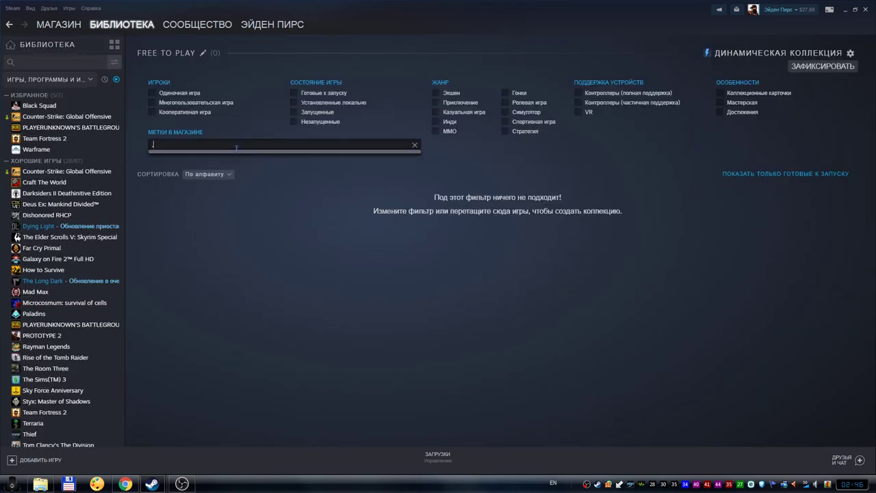
{"action": "type", "text": "бес"}
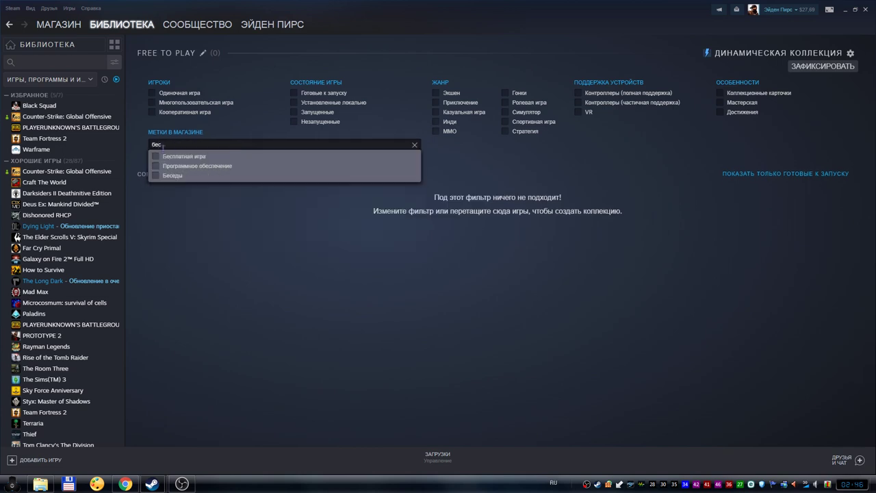
{"action": "left_click", "coordinate": [164, 156]}
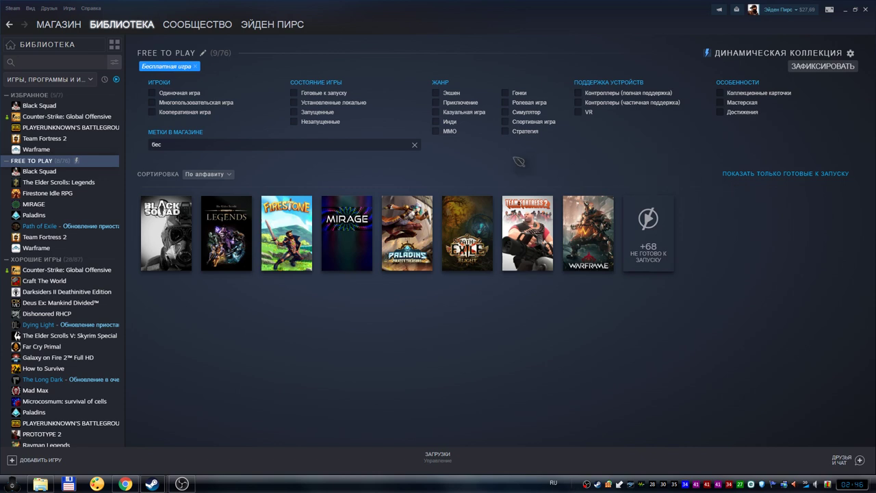
{"action": "left_click", "coordinate": [414, 145]}
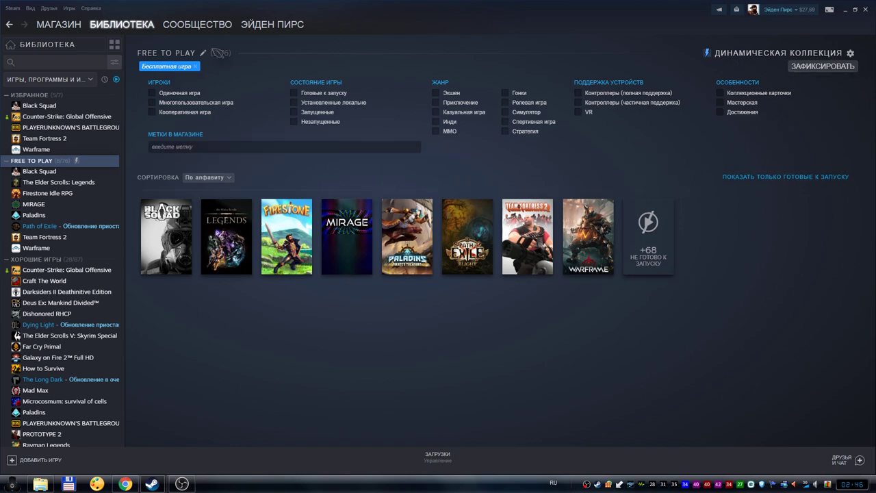
Return to the collections overview and open the FREE TO PLAY collection from there.
{"action": "mouse_move", "coordinate": [130, 29]}
{"action": "left_click", "coordinate": [108, 47]}
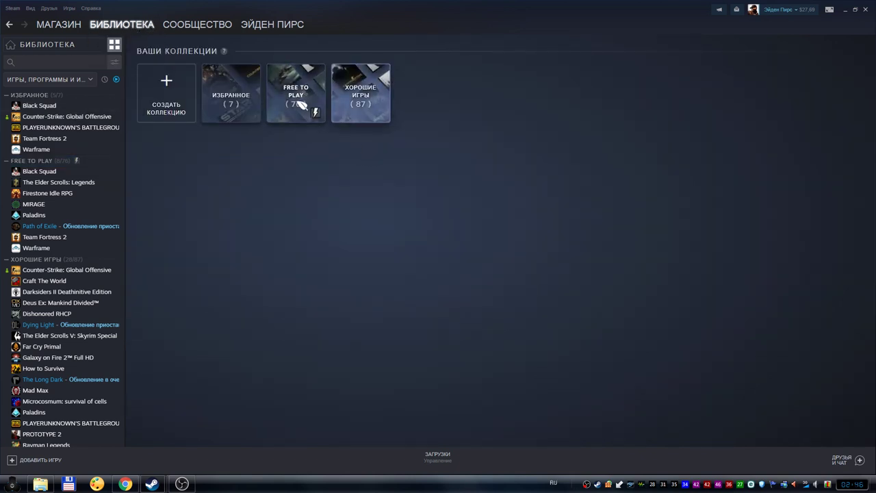
{"action": "key", "text": "alt+shift"}
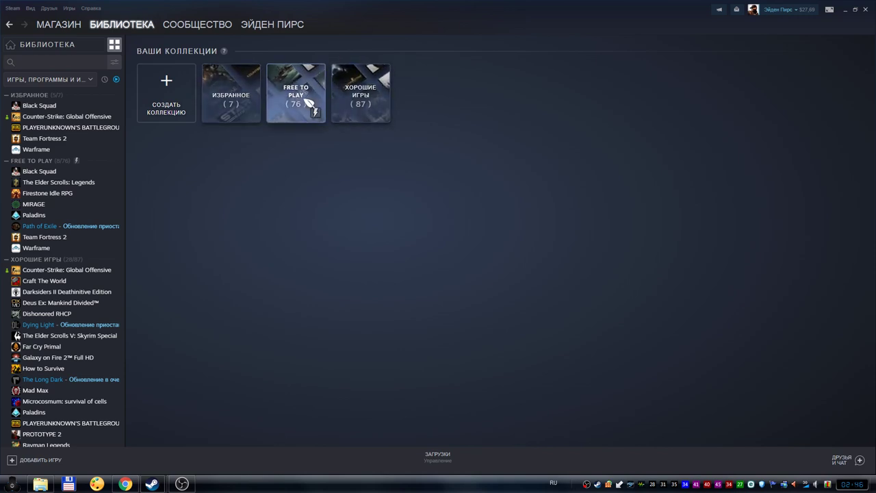
{"action": "left_click", "coordinate": [308, 97]}
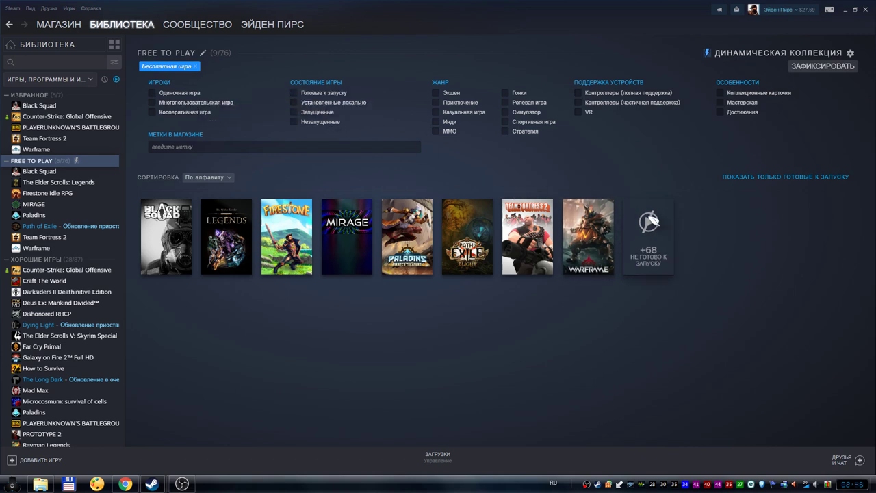
Turn off the ready-to-play filter, look through all games in the FREE TO PLAY collection, and turn the filter back on.
{"action": "left_click", "coordinate": [118, 80]}
{"action": "scroll", "coordinate": [630, 210], "scroll_direction": "down", "scroll_amount": 4}
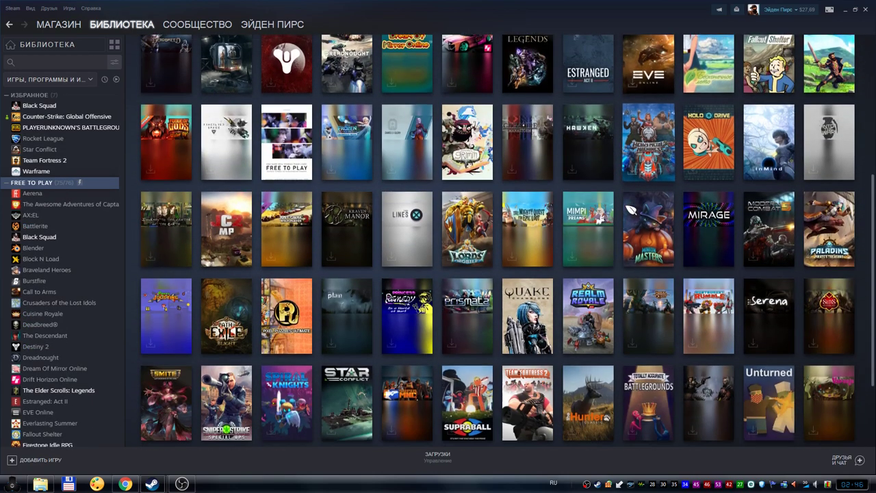
{"action": "scroll", "coordinate": [630, 210], "scroll_direction": "down", "scroll_amount": 2}
{"action": "scroll", "coordinate": [659, 342], "scroll_direction": "up", "scroll_amount": 6}
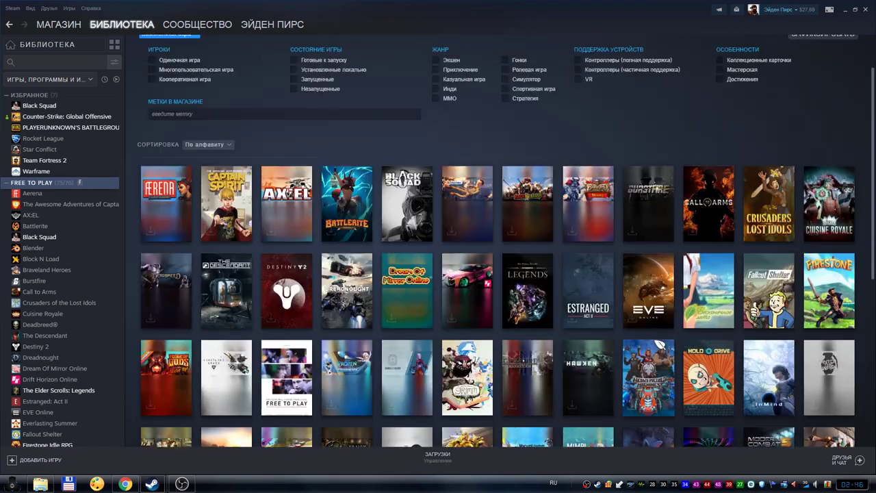
{"action": "scroll", "coordinate": [648, 301], "scroll_direction": "up", "scroll_amount": 1}
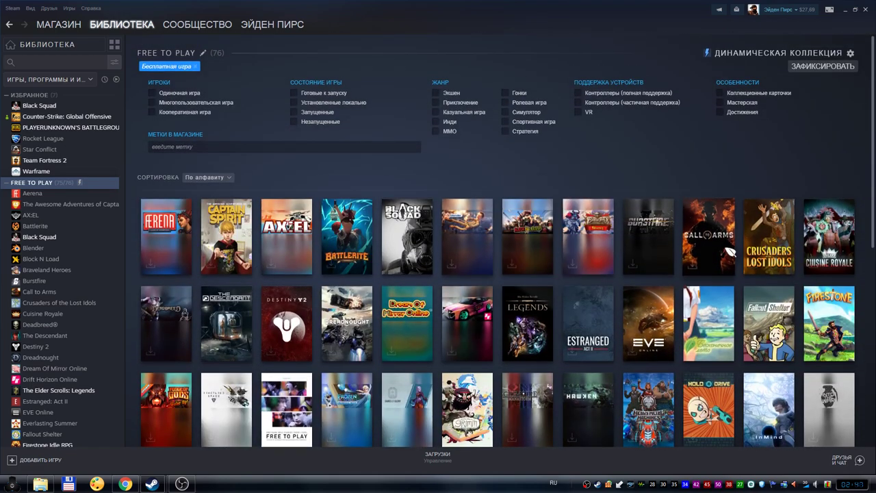
{"action": "left_click", "coordinate": [117, 81]}
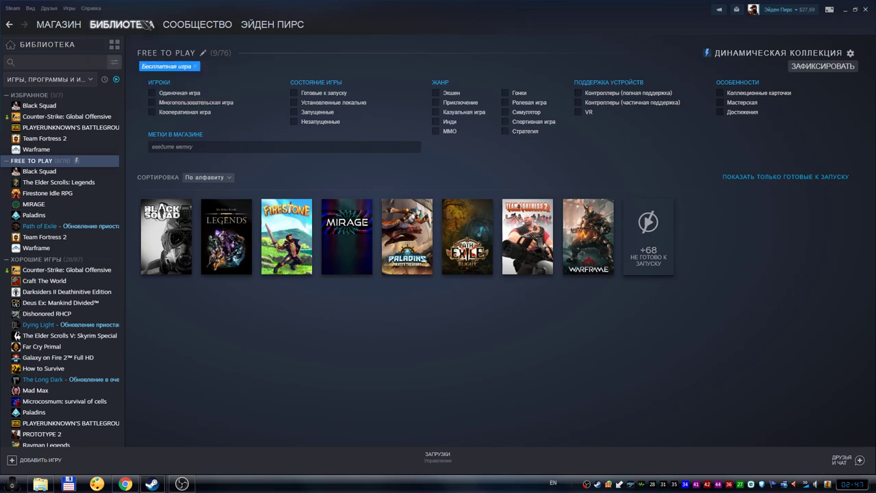
Go back to the collections overview and skim the game list grouped by collection.
{"action": "left_click", "coordinate": [144, 25]}
{"action": "left_click", "coordinate": [143, 46]}
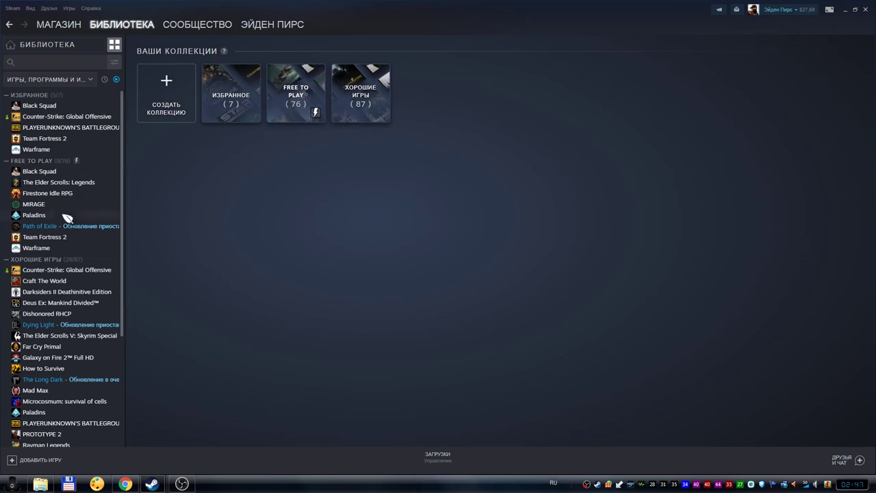
{"action": "scroll", "coordinate": [86, 275], "scroll_direction": "down", "scroll_amount": 3}
{"action": "scroll", "coordinate": [75, 300], "scroll_direction": "up", "scroll_amount": 3}
Collapse the FREE TO PLAY and ХОРОШИЕ ИГРЫ groups in the game list and expand both again.
{"action": "left_click", "coordinate": [8, 162]}
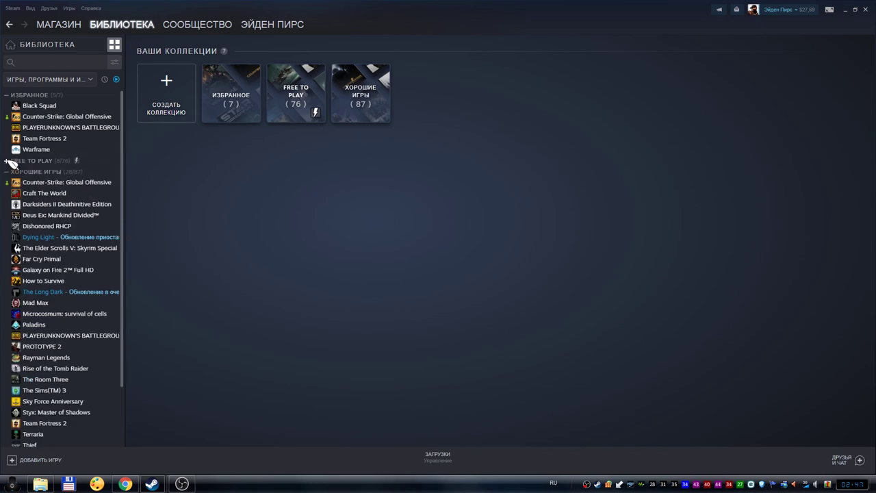
{"action": "left_click", "coordinate": [9, 176]}
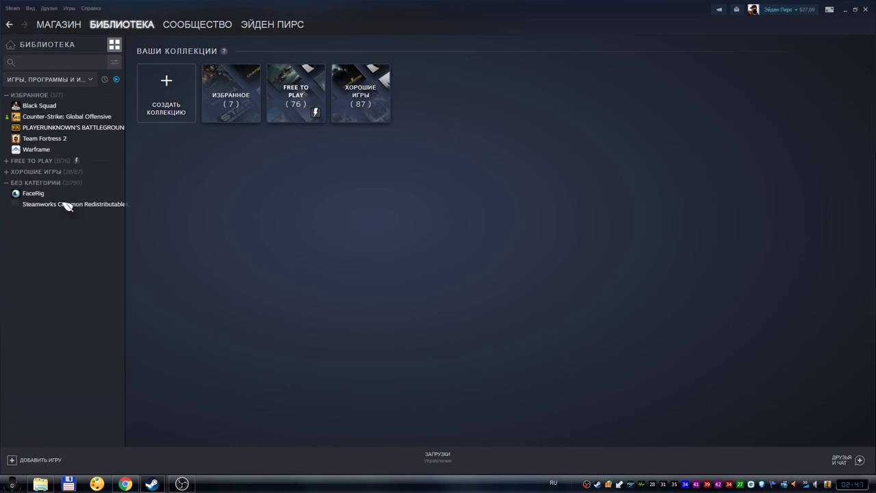
{"action": "left_click", "coordinate": [16, 171]}
{"action": "left_click", "coordinate": [14, 161]}
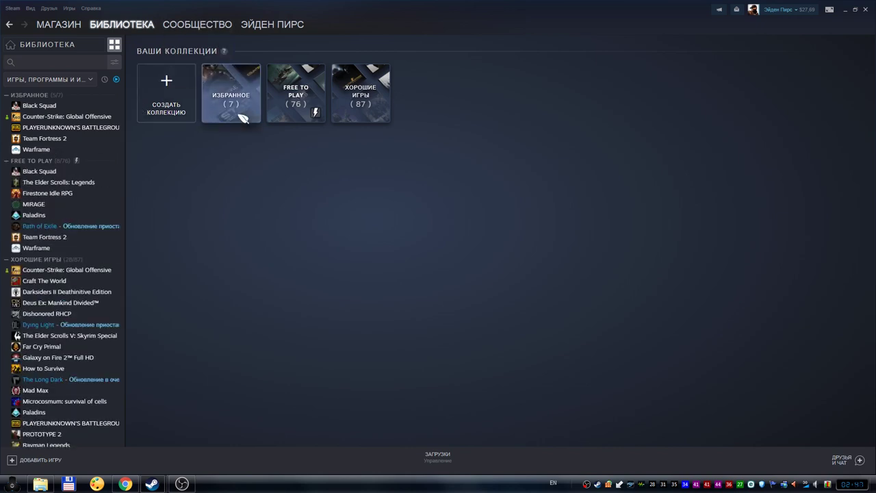
Delete the FREE TO PLAY collection and return to the library home page.
{"action": "right_click", "coordinate": [301, 94]}
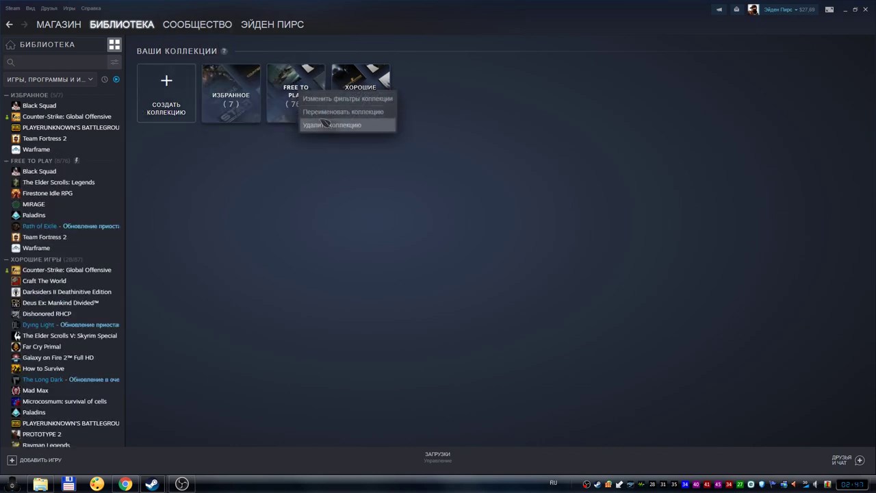
{"action": "left_click", "coordinate": [322, 123]}
{"action": "left_click", "coordinate": [459, 277]}
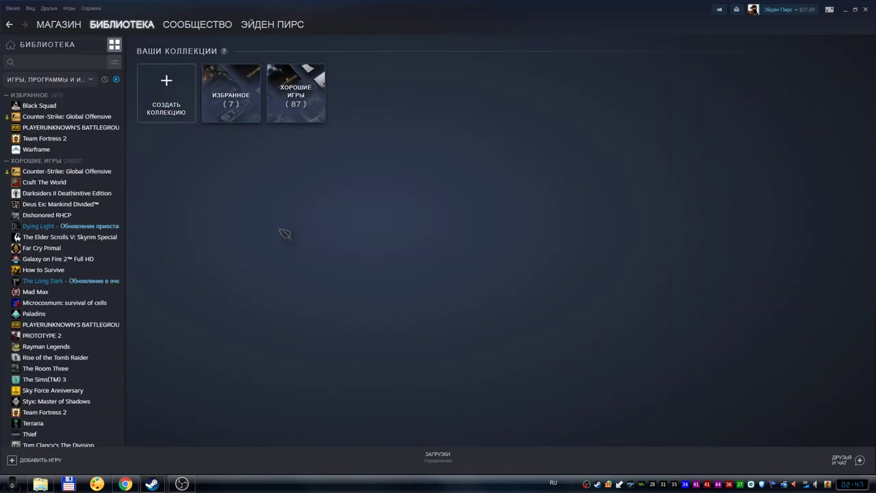
{"action": "left_click", "coordinate": [137, 24]}
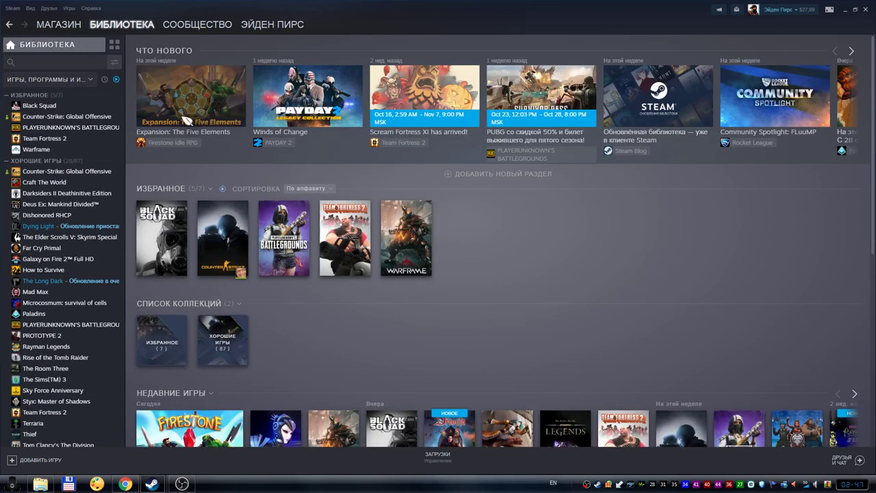